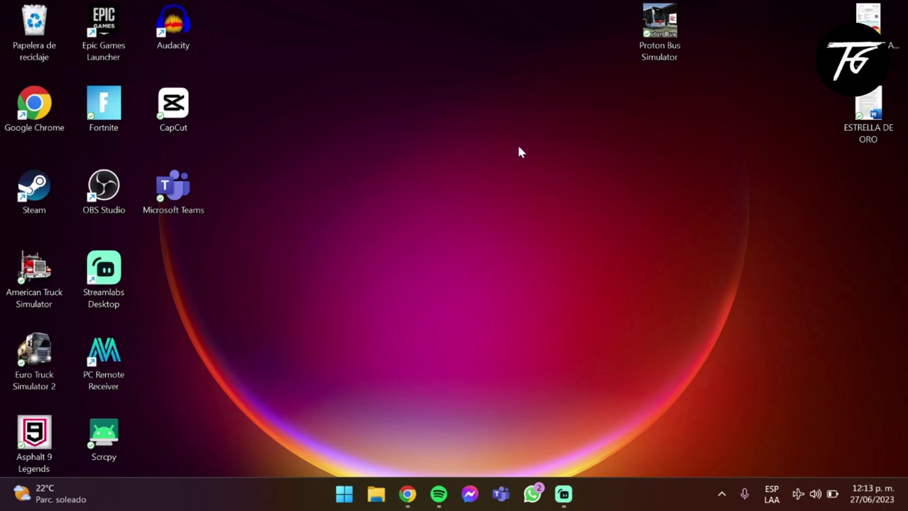
Move the Proton Bus Simulator shortcut along the desktop's top row, nearer to the centre
left_click_drag(649, 50, 513, 50)
left_click_drag(556, 177, 535, 192)
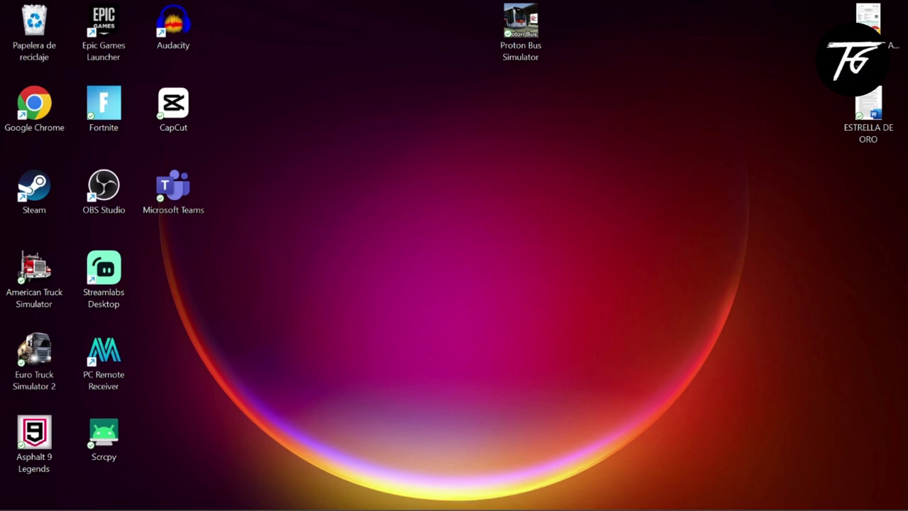
Switch to Chrome and browse the JHR simulación channel's videos for a Proton Bus Simulator mod
left_click(407, 493)
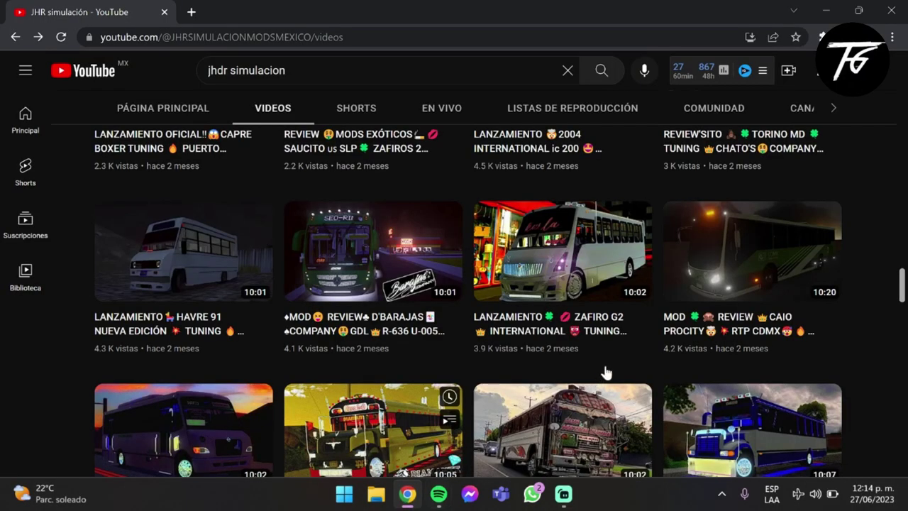
scroll(51, 385, "down", 2)
scroll(50, 385, "up", 15)
scroll(51, 387, "up", 10)
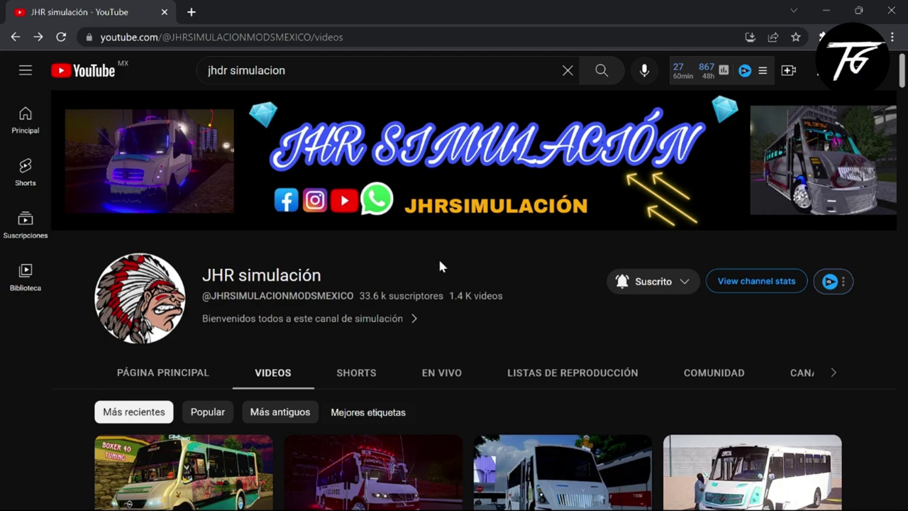
scroll(710, 305, "down", 2)
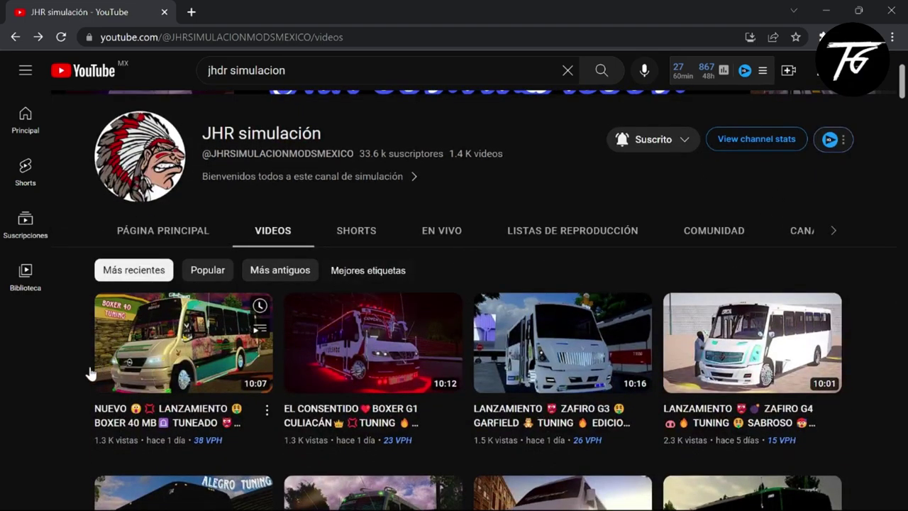
scroll(35, 405, "down", 5)
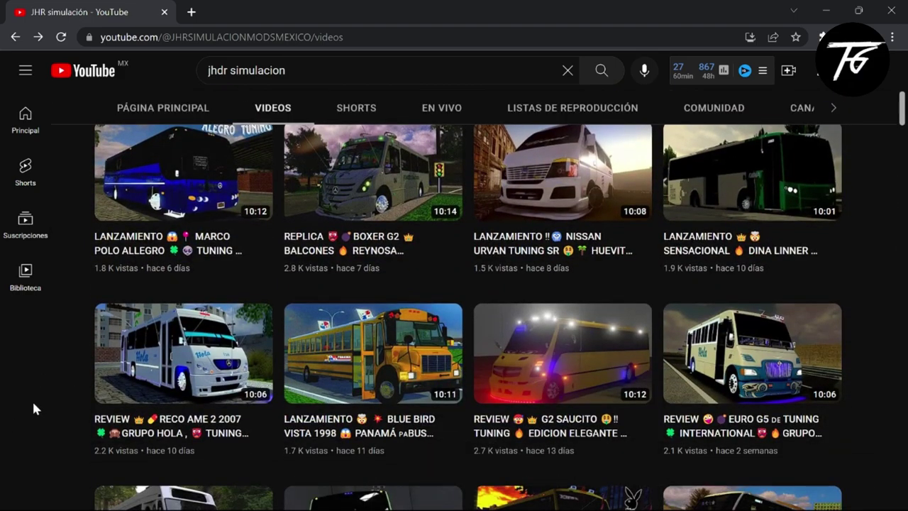
scroll(32, 399, "up", 6)
scroll(32, 399, "down", 8)
scroll(35, 408, "down", 7)
scroll(45, 388, "up", 2)
scroll(51, 377, "down", 2)
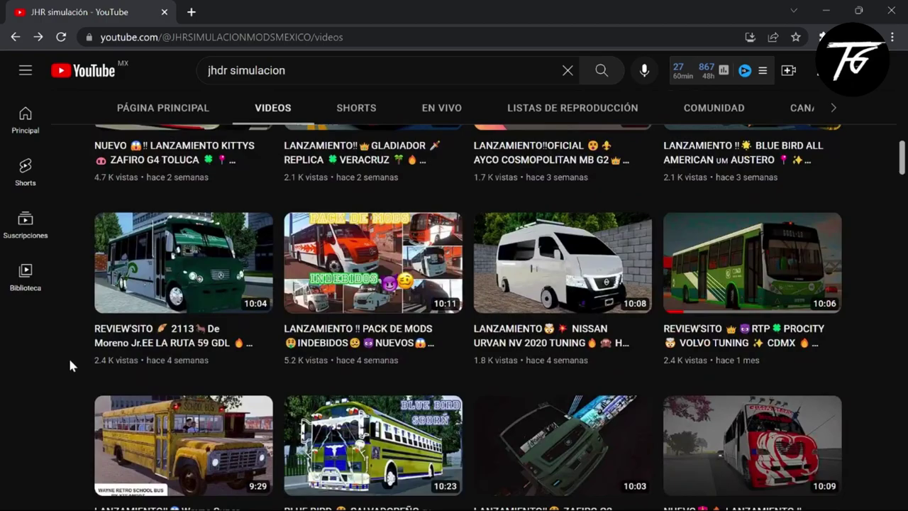
scroll(70, 365, "up", 2)
scroll(70, 359, "down", 4)
scroll(69, 360, "down", 3)
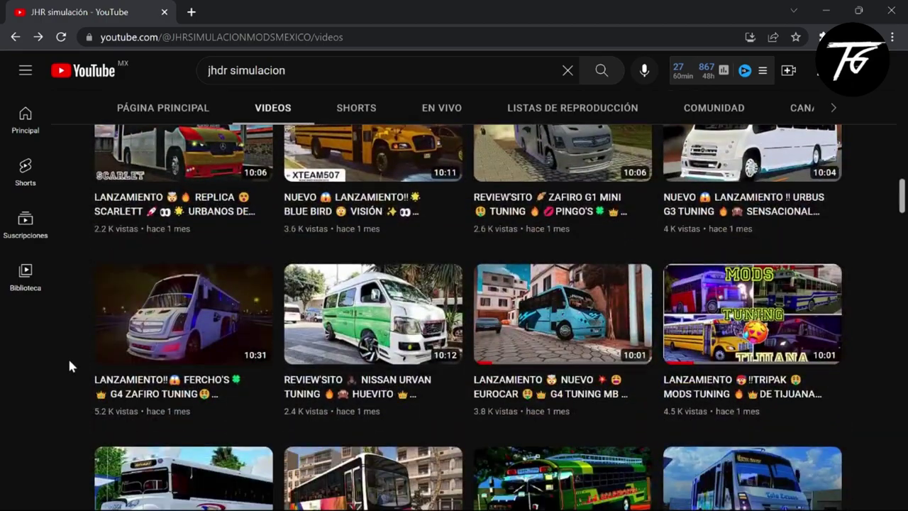
scroll(67, 357, "down", 6)
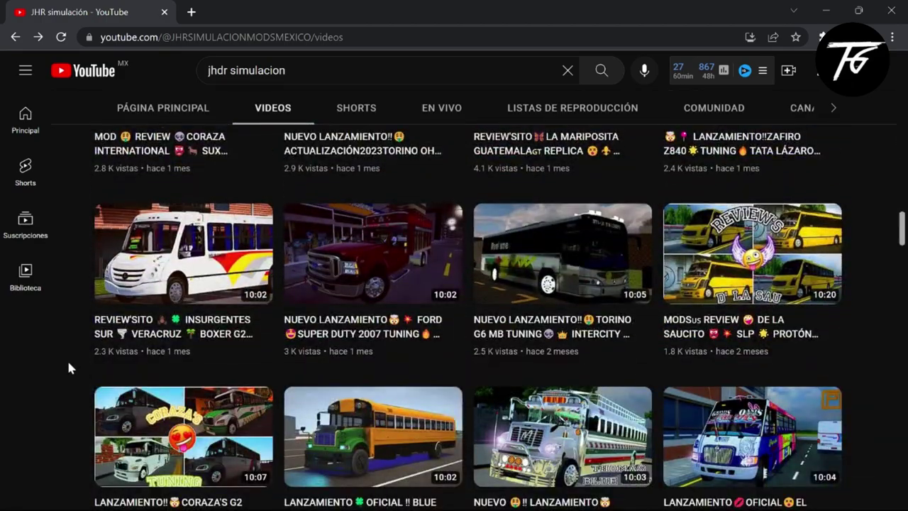
scroll(70, 355, "down", 5)
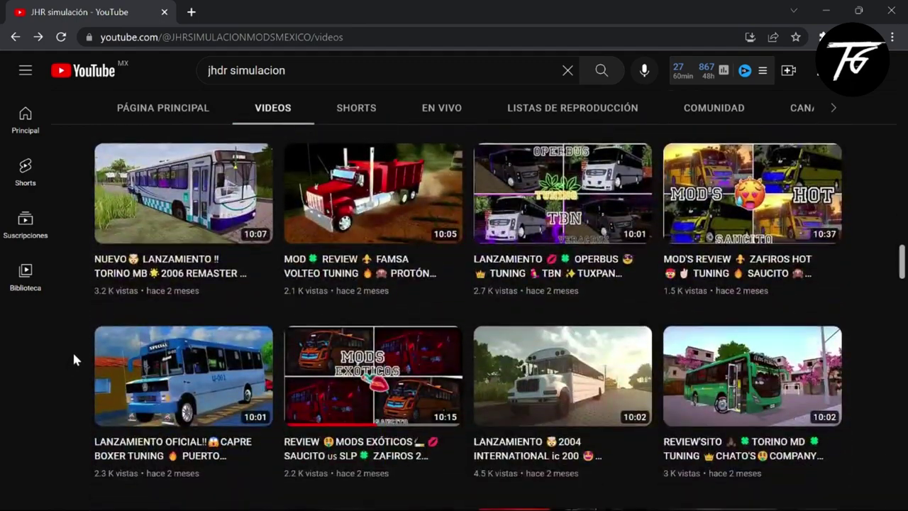
scroll(73, 360, "down", 5)
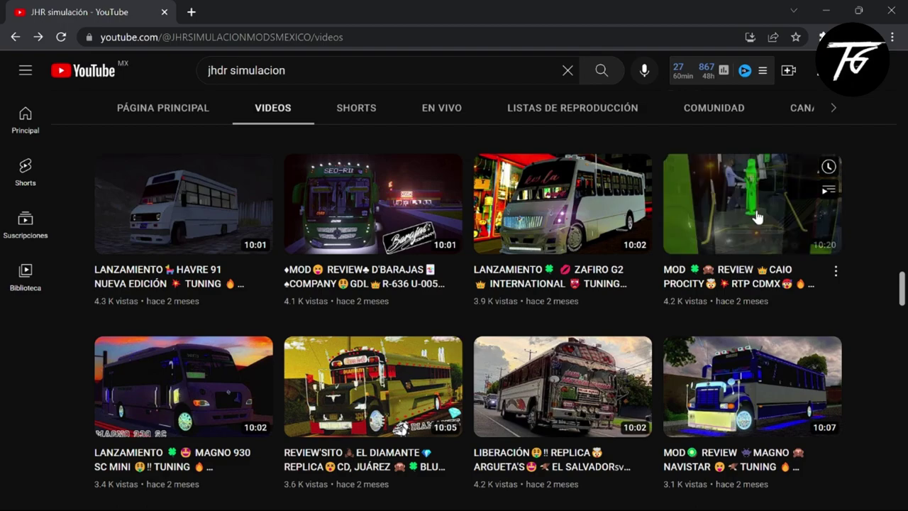
scroll(33, 406, "down", 4)
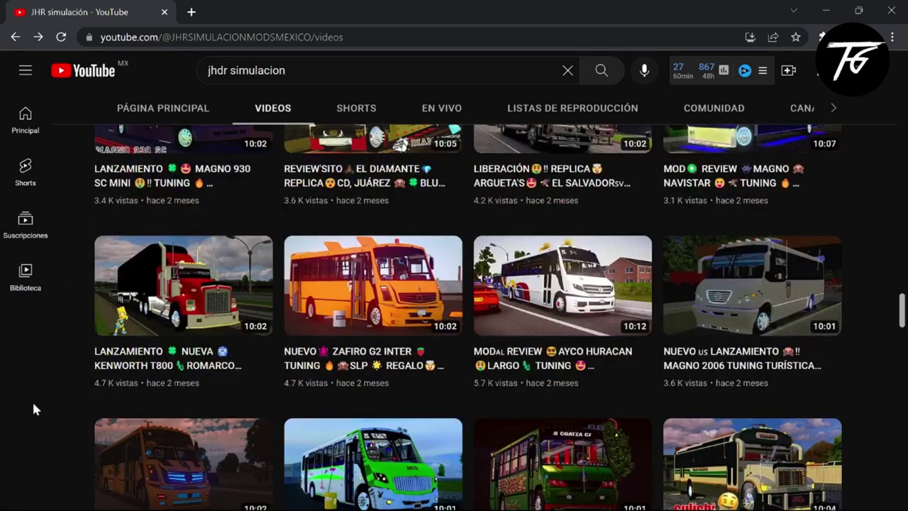
scroll(34, 415, "down", 1)
scroll(34, 415, "down", 2)
scroll(32, 415, "down", 4)
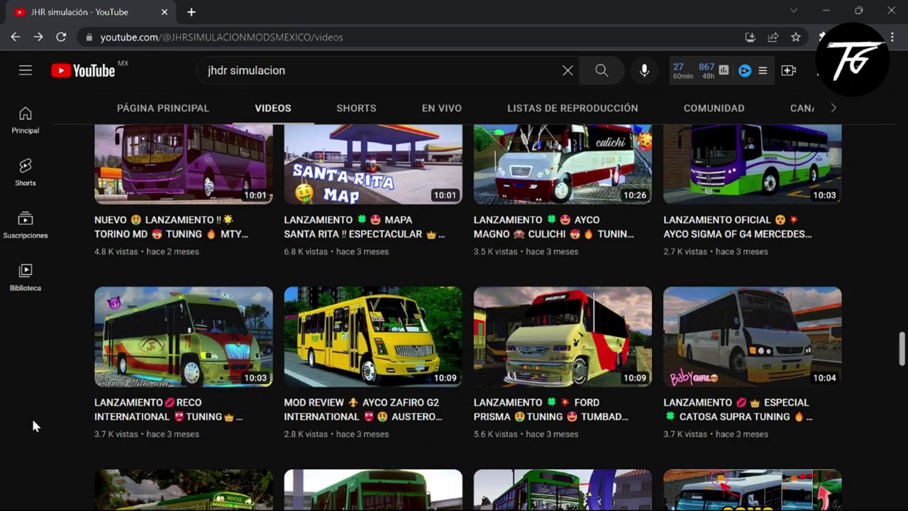
scroll(32, 425, "down", 4)
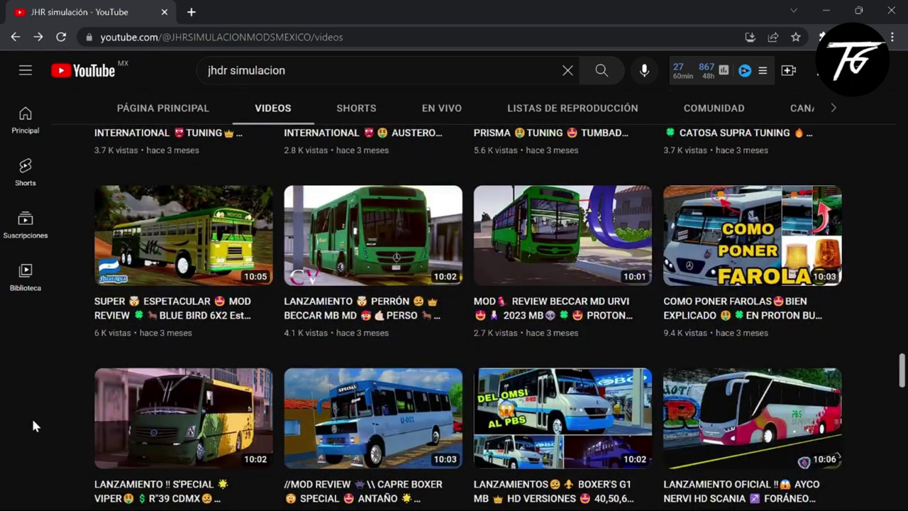
scroll(32, 425, "down", 4)
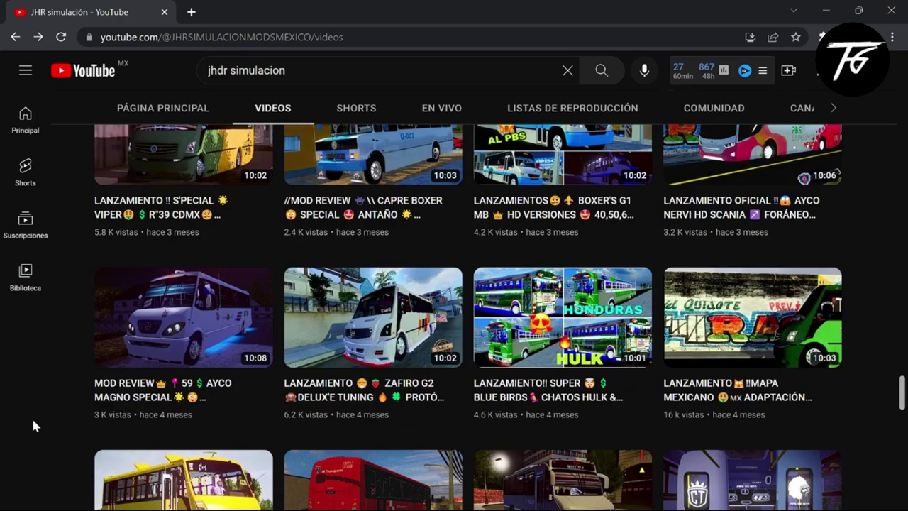
scroll(33, 426, "up", 2)
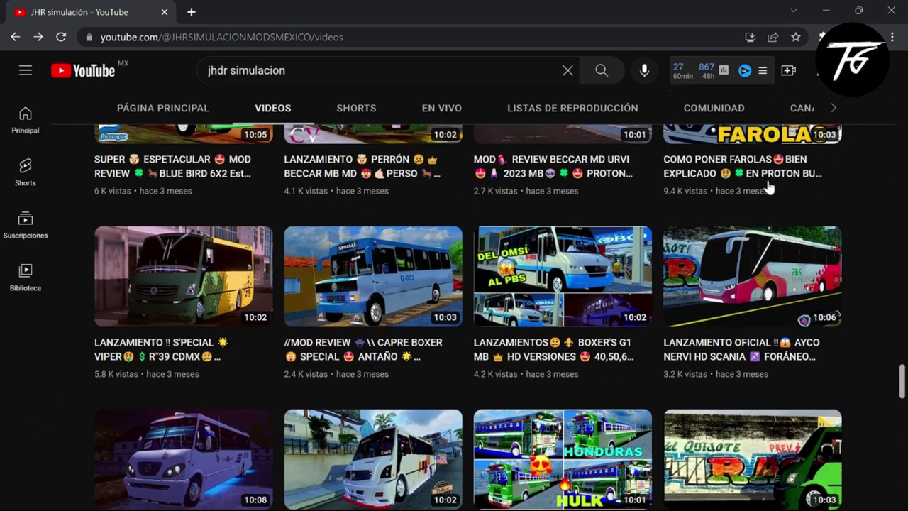
Open the Ayco Nervi HD Scania release video and expand its full description
left_click(718, 262)
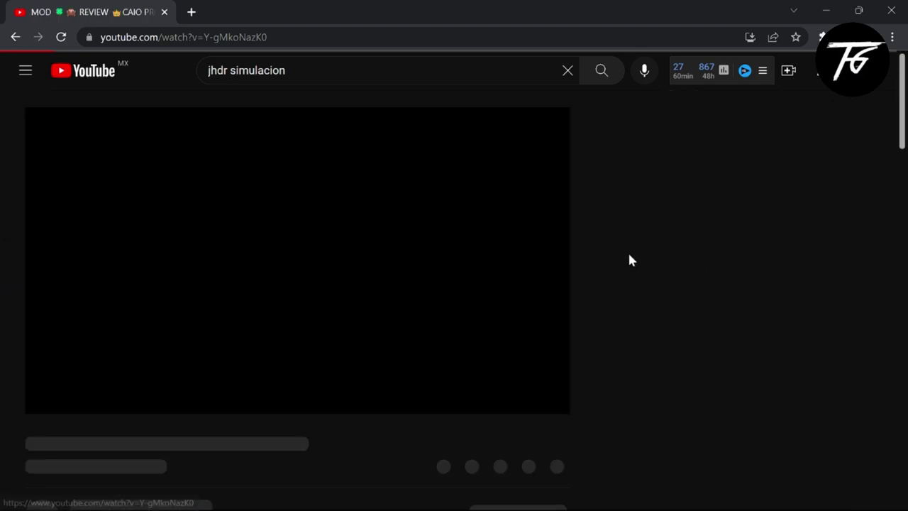
scroll(10, 314, "down", 2)
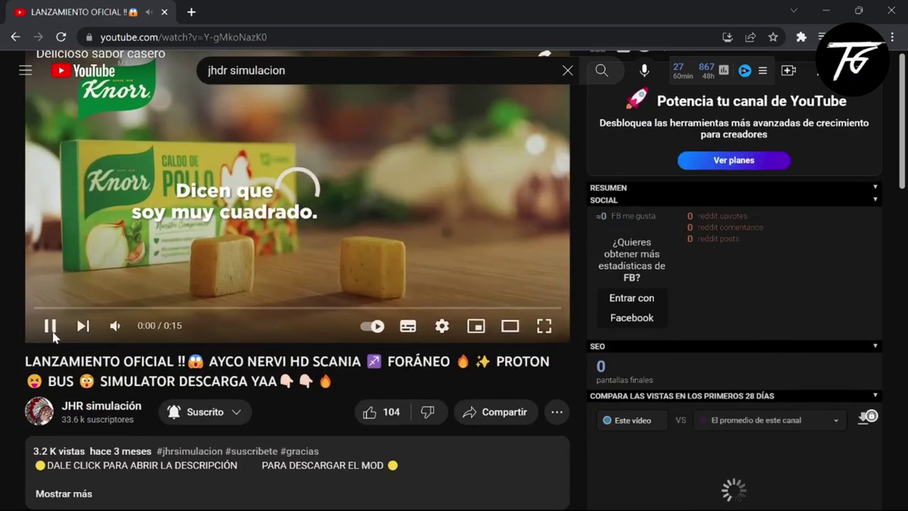
scroll(2, 403, "down", 3)
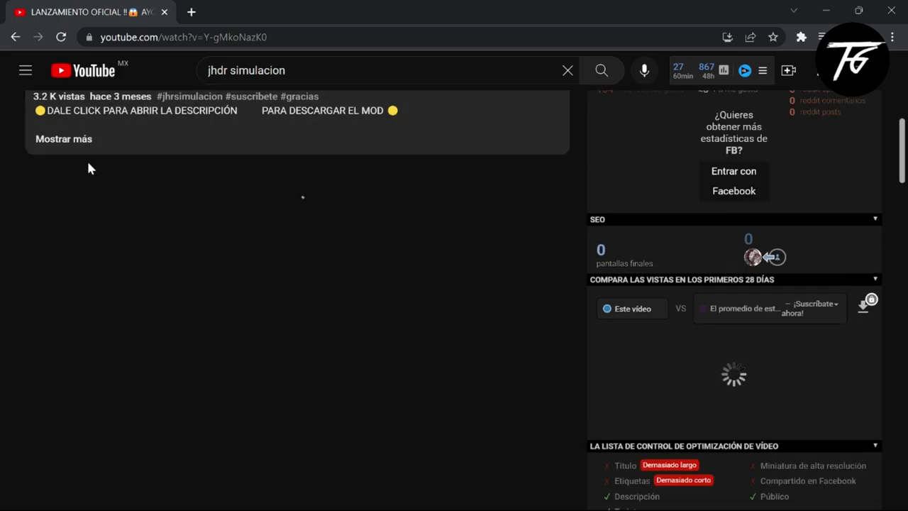
left_click(63, 152)
scroll(424, 302, "down", 12)
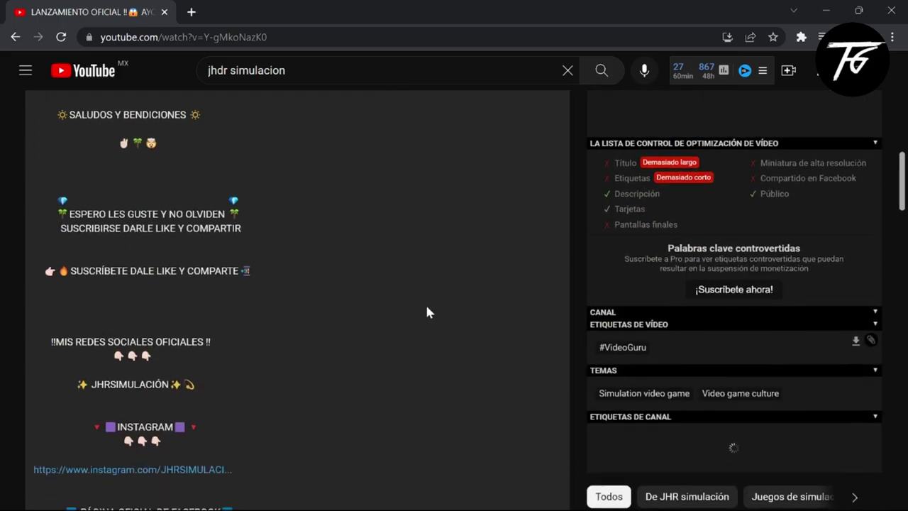
Examine the mod's description down to its credits, highlighting the two credit lines
scroll(415, 301, "down", 6)
scroll(414, 300, "up", 2)
scroll(413, 300, "down", 4)
scroll(412, 295, "down", 5)
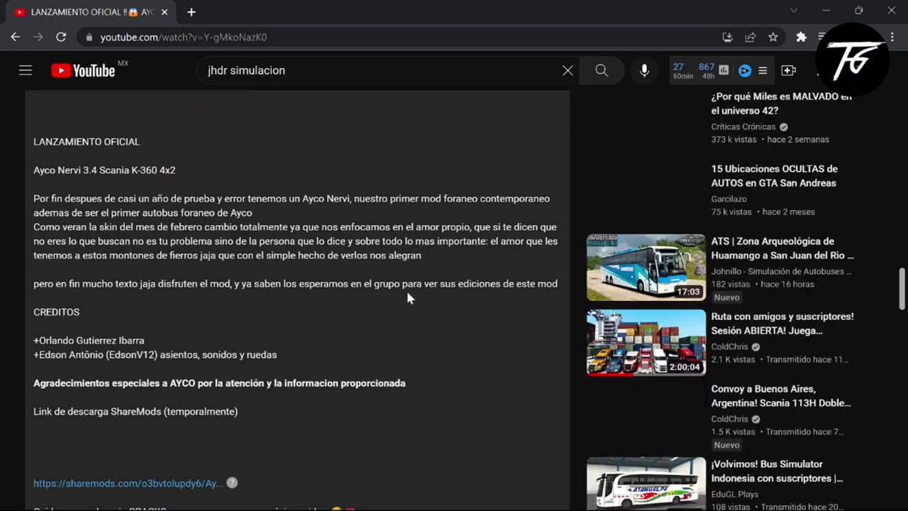
scroll(110, 327, "up", 2)
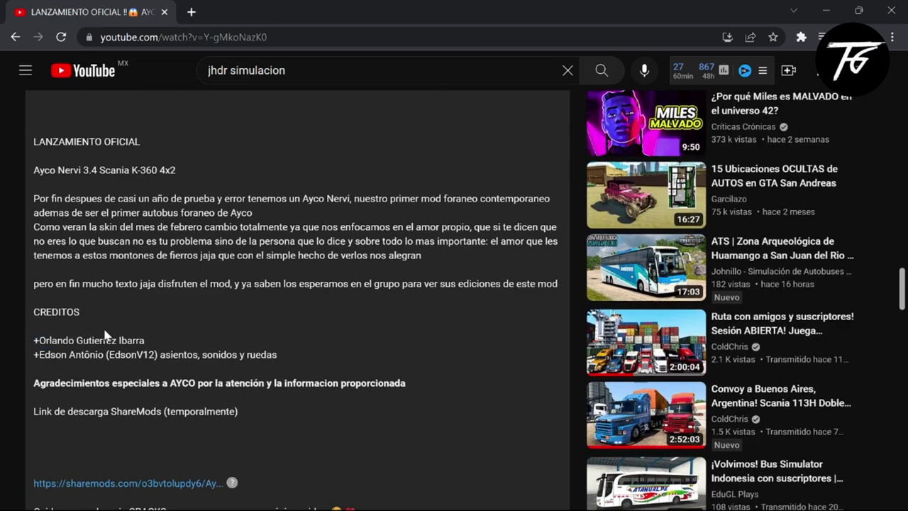
left_click_drag(34, 340, 132, 375)
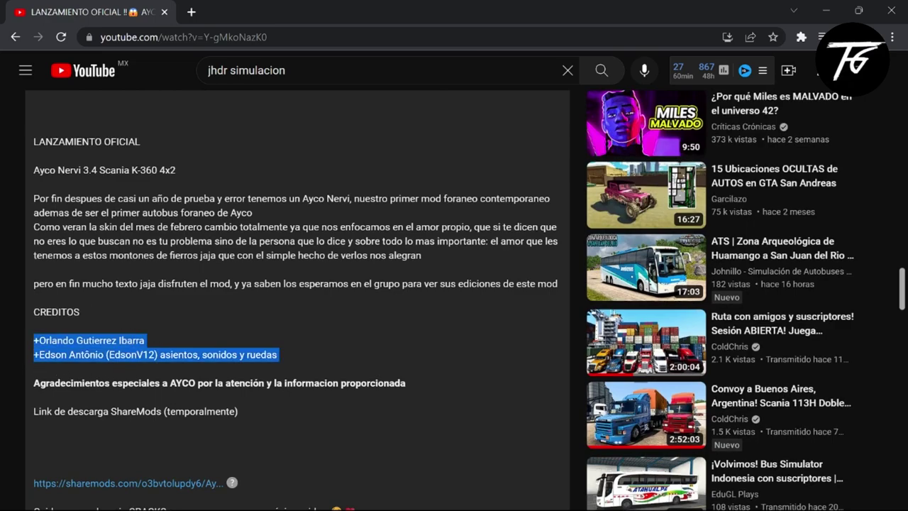
left_click(76, 352)
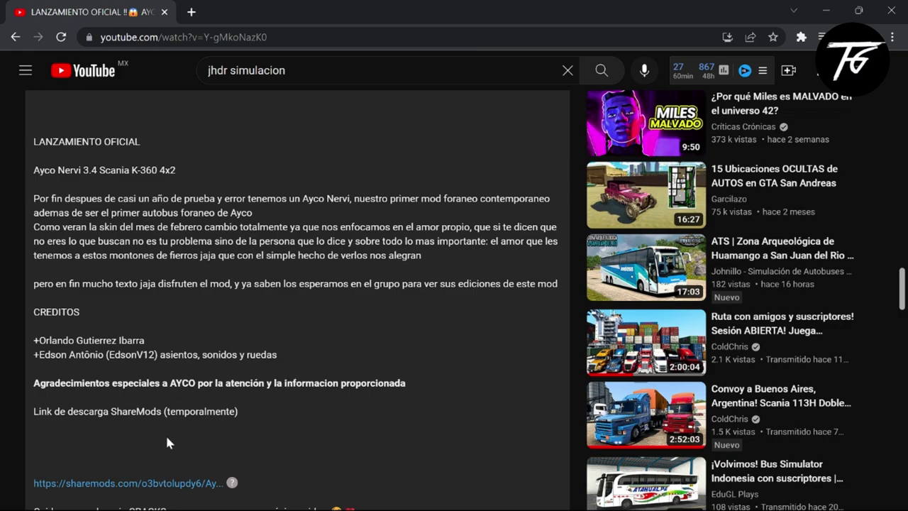
Open the ShareMods link from the description and continue to the final download page for Ayco_Nervi_Scania.zip
scroll(165, 434, "down", 2)
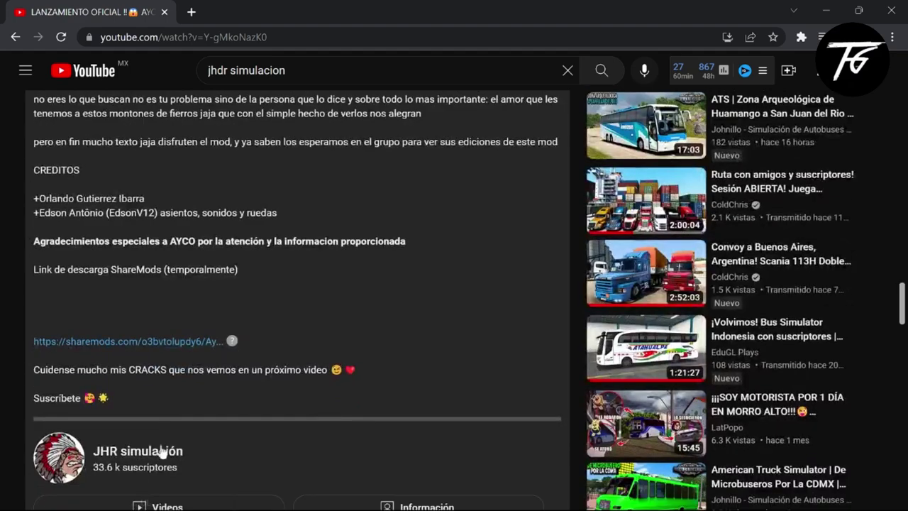
left_click(166, 342)
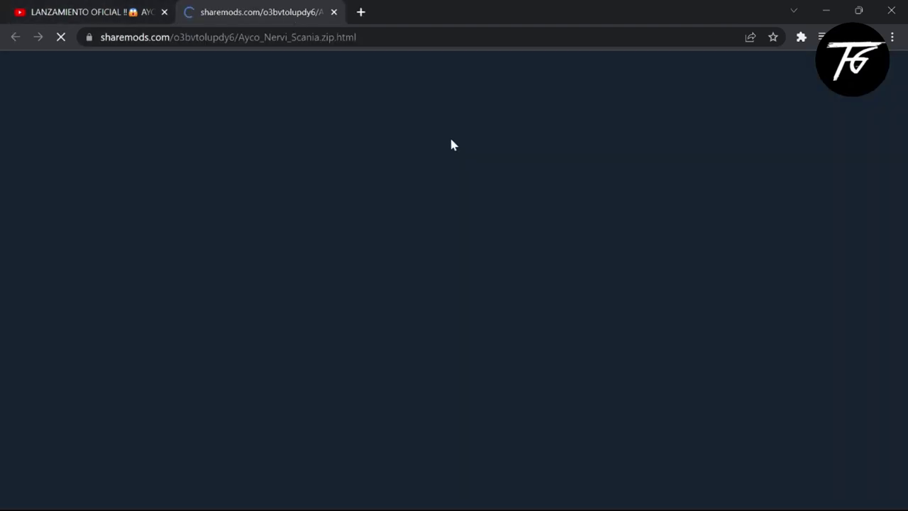
scroll(507, 256, "down", 2)
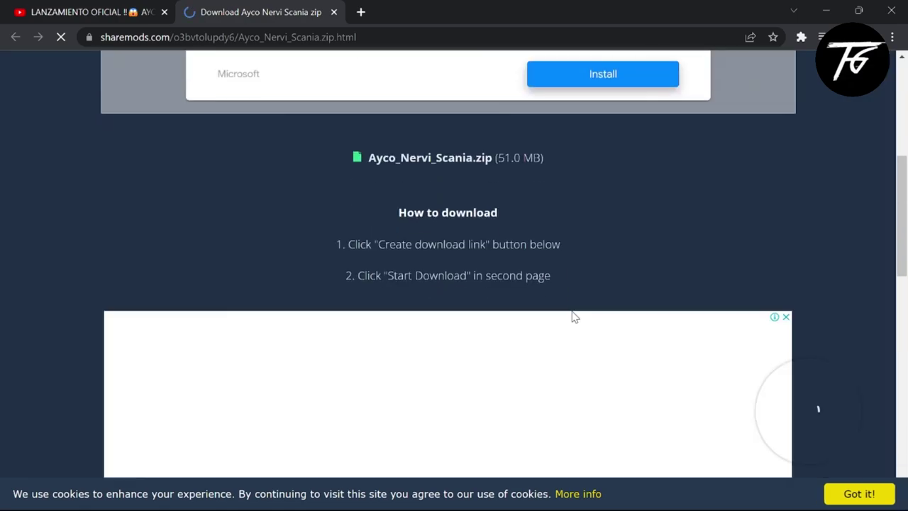
scroll(569, 316, "down", 3)
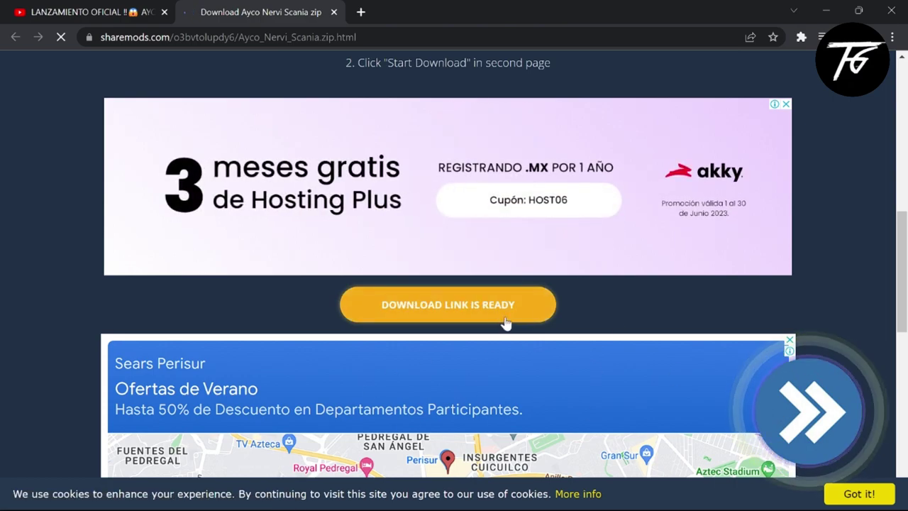
left_click(507, 321)
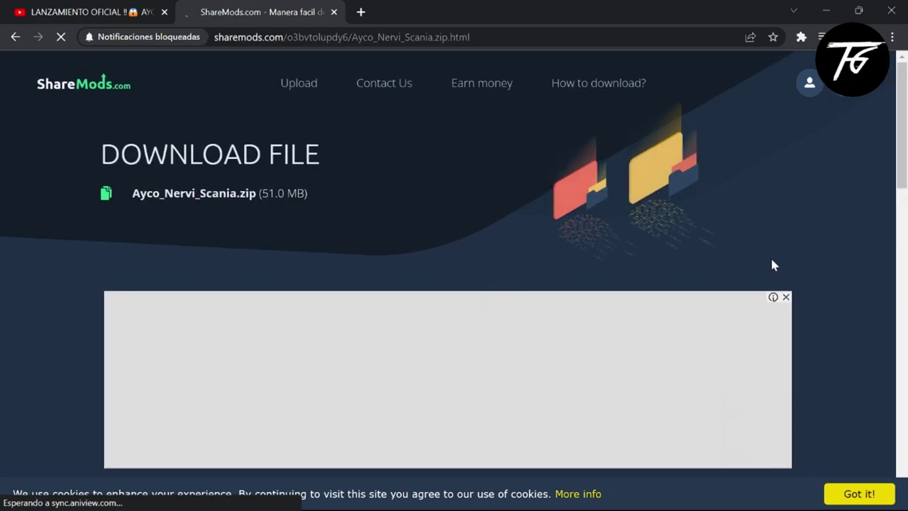
Close the advertising tab and start downloading Ayco_Nervi_Scania.zip from ShareMods
left_click(823, 278)
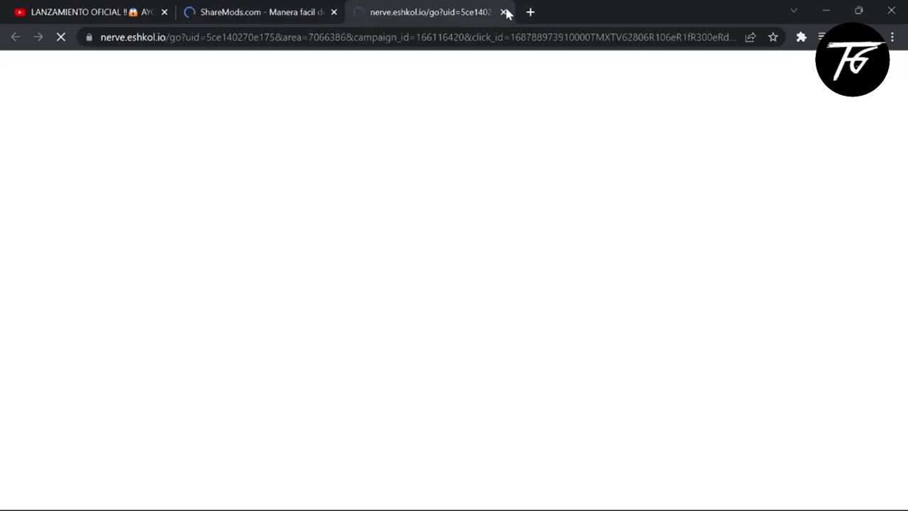
left_click(502, 12)
scroll(433, 185, "down", 8)
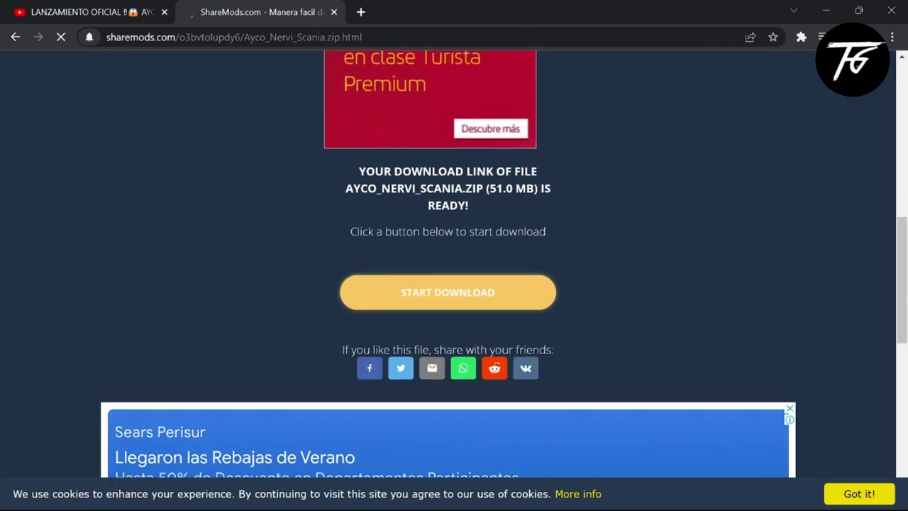
left_click(441, 288)
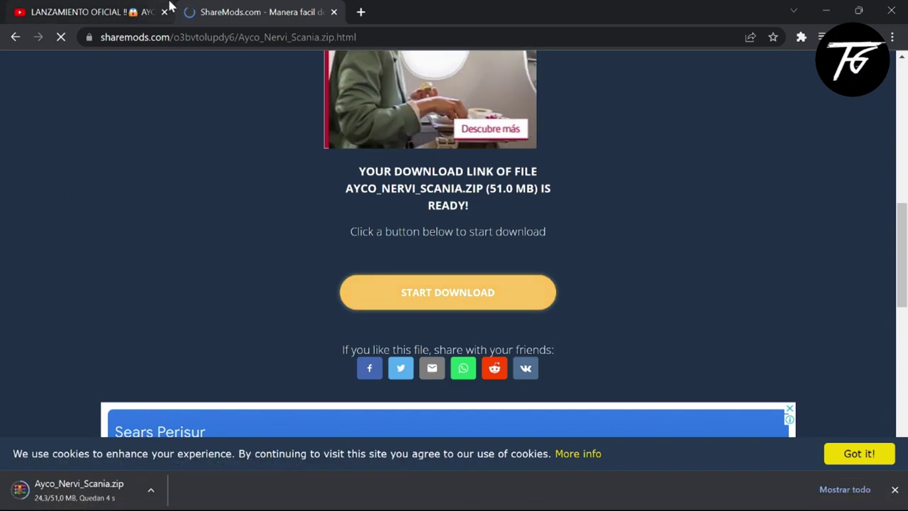
Close the ShareMods tab and minimize the browser window
left_click(153, 12)
left_click(334, 12)
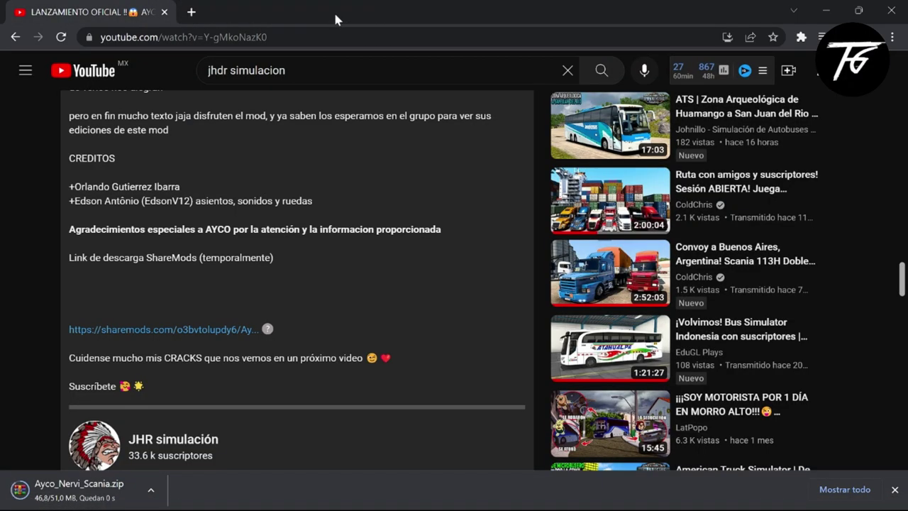
left_click(826, 10)
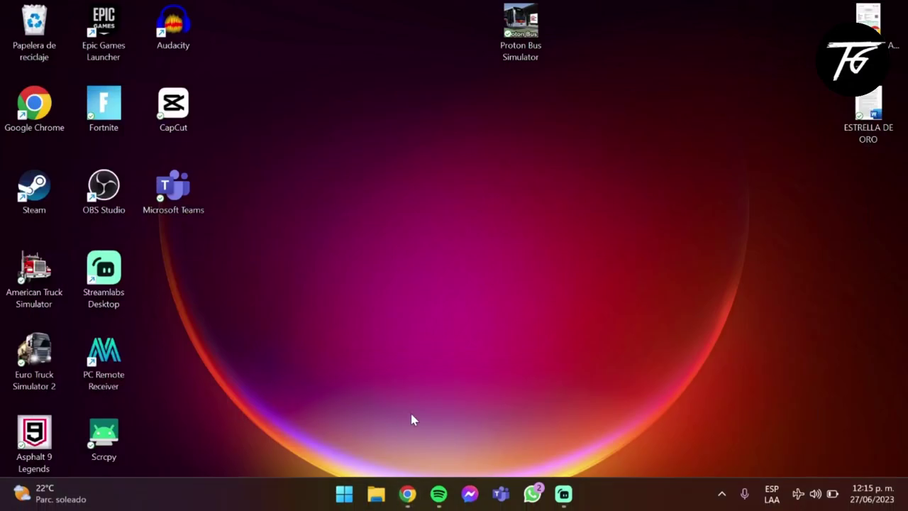
Open File Explorer maximized and go to the Descargas folder
left_click(376, 493)
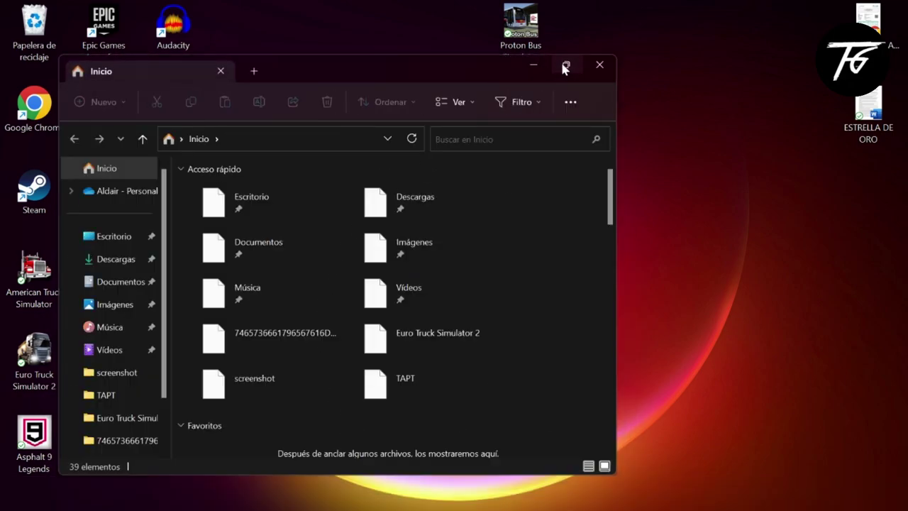
left_click(566, 65)
left_click(77, 203)
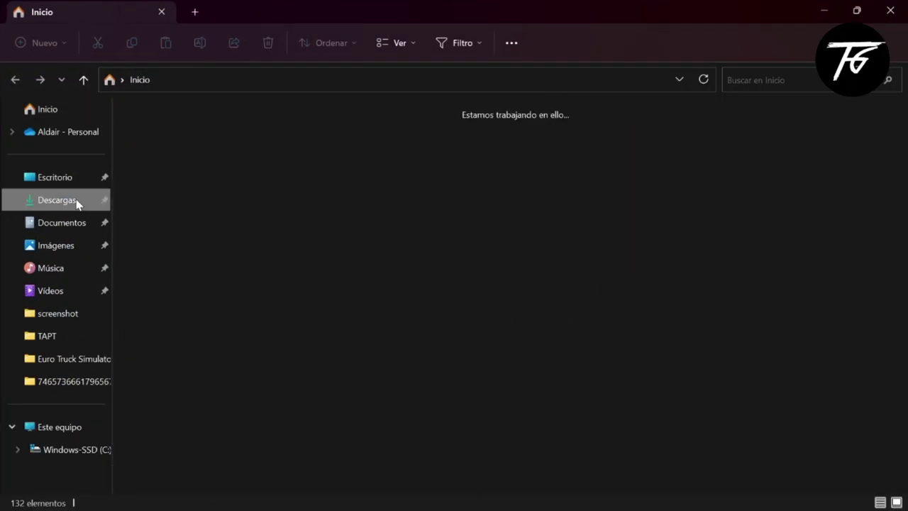
Open the Ayco_Nervi_Scania archive from the Descargas folder in WinRAR and dismiss the WinRAR pop-up window
left_click(235, 138)
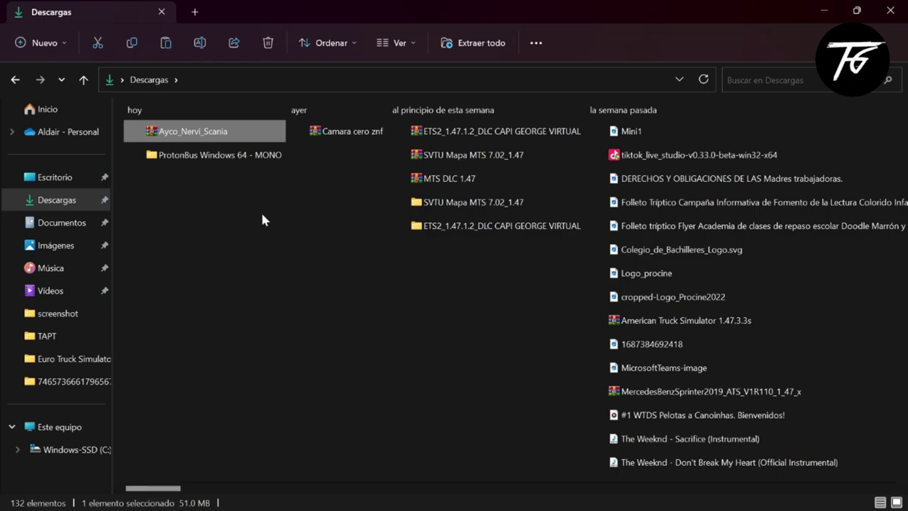
right_click(204, 131)
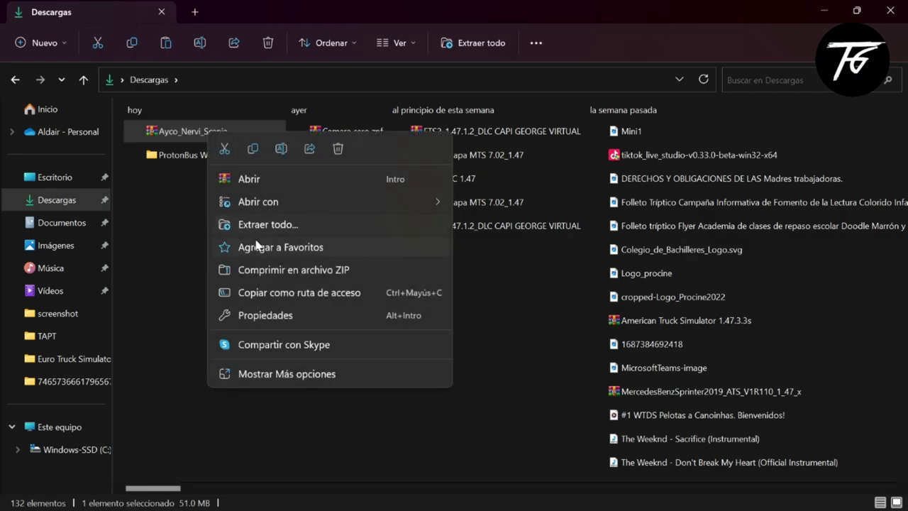
left_click(288, 184)
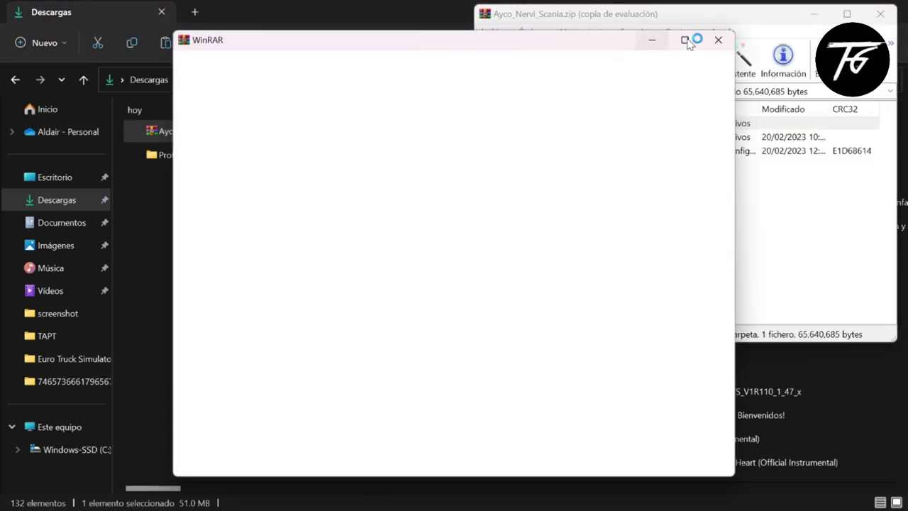
left_click(718, 39)
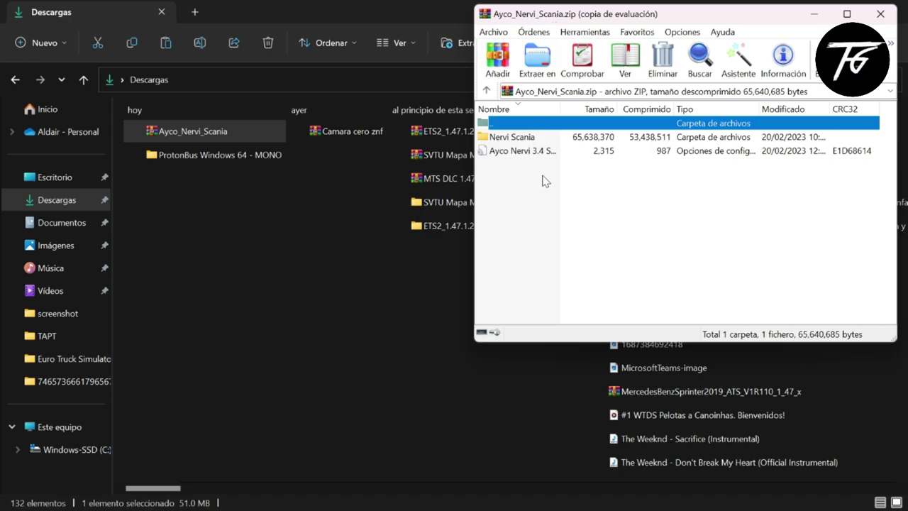
Extract the whole archive into an Ayco_Nervi_Scania folder in Descargas, then close the archive window
left_click(543, 177)
left_click(536, 71)
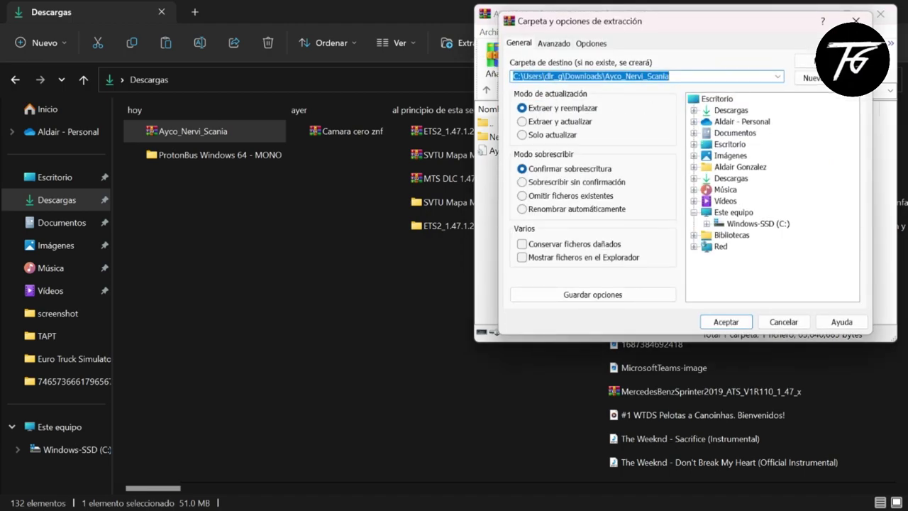
left_click(742, 326)
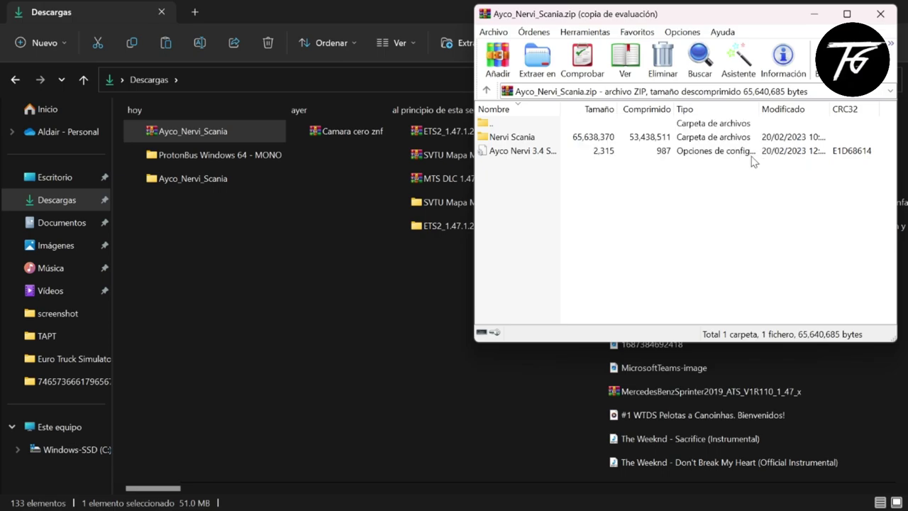
left_click(883, 13)
left_click(224, 328)
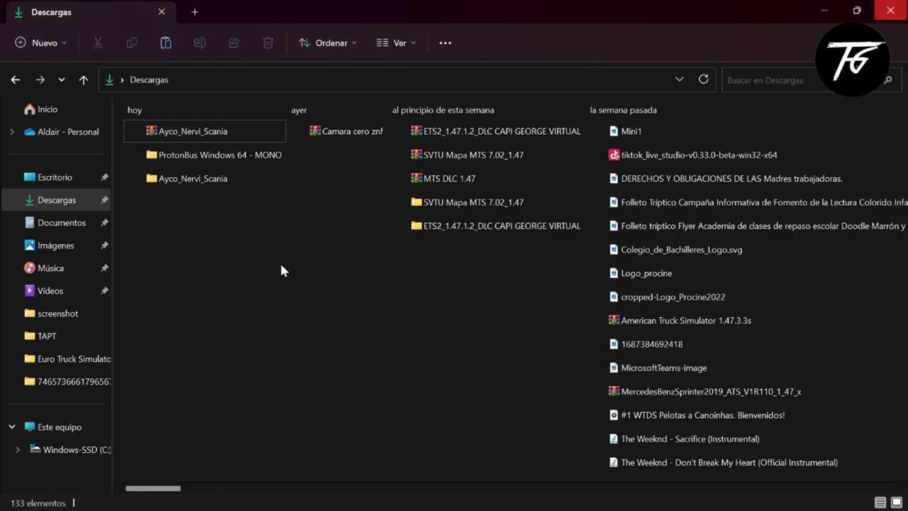
Open the extracted Ayco_Nervi_Scania folder and cut the Ayco Nervi 3.4 Scania file together with the Nervi Scania folder
double_click(201, 181)
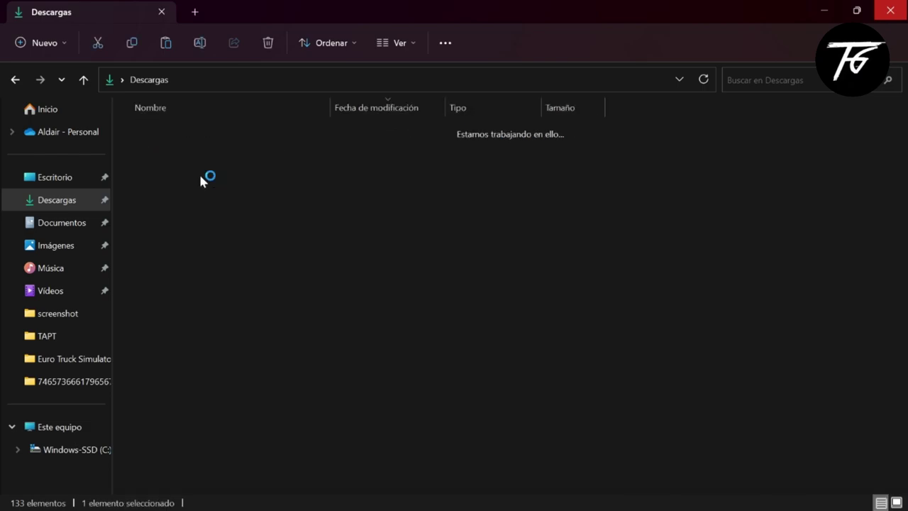
left_click_drag(201, 202, 207, 146)
left_click_drag(168, 193, 162, 159)
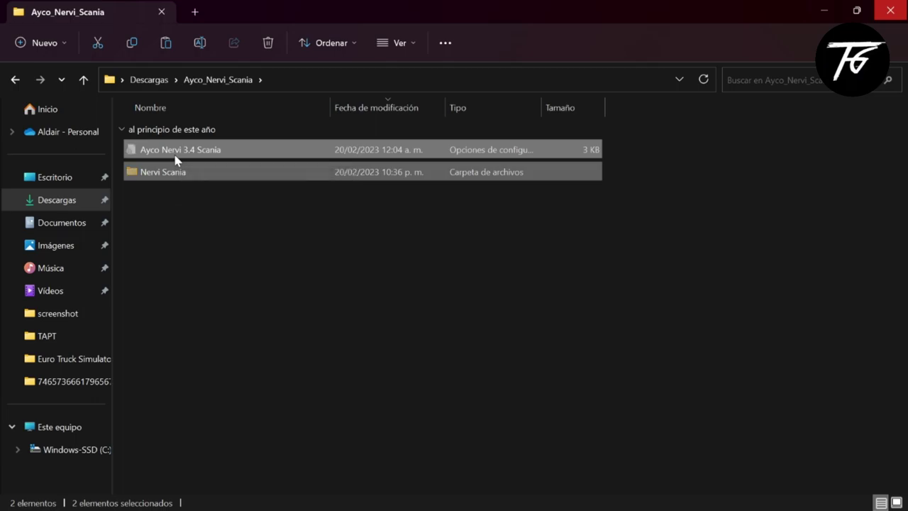
right_click(176, 160)
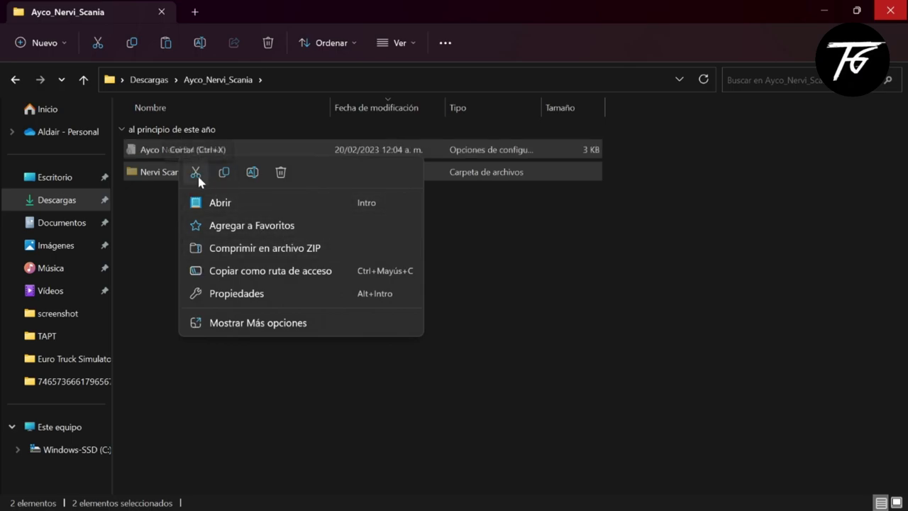
left_click(157, 243)
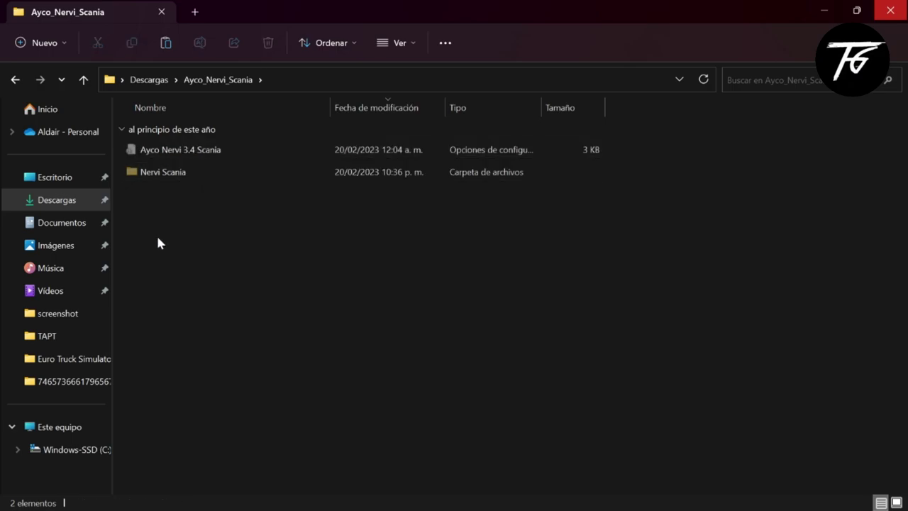
Paste the cut mod file and folder into Documentos > Proton Bus Mods > buses
left_click(75, 223)
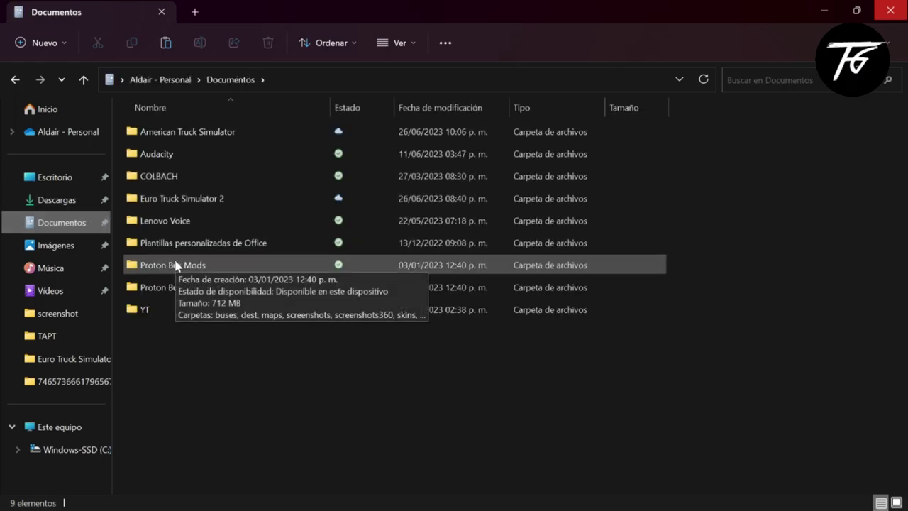
double_click(220, 268)
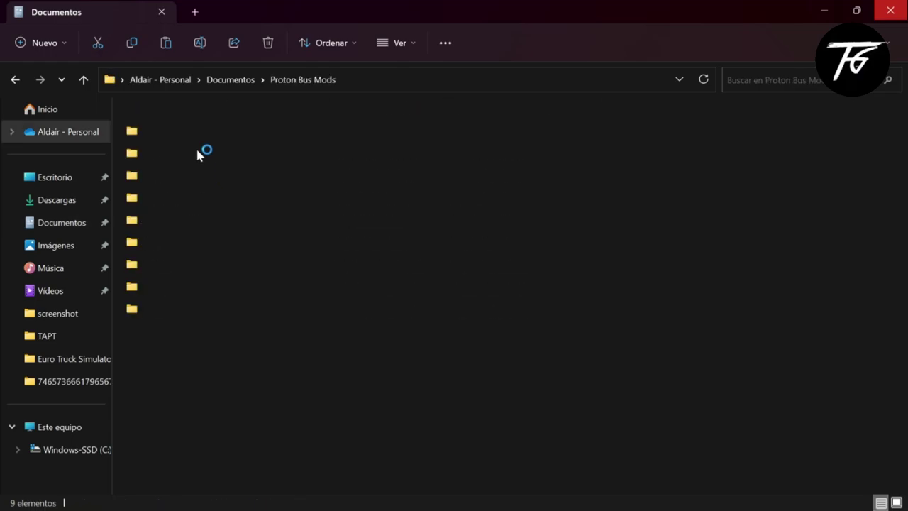
double_click(179, 132)
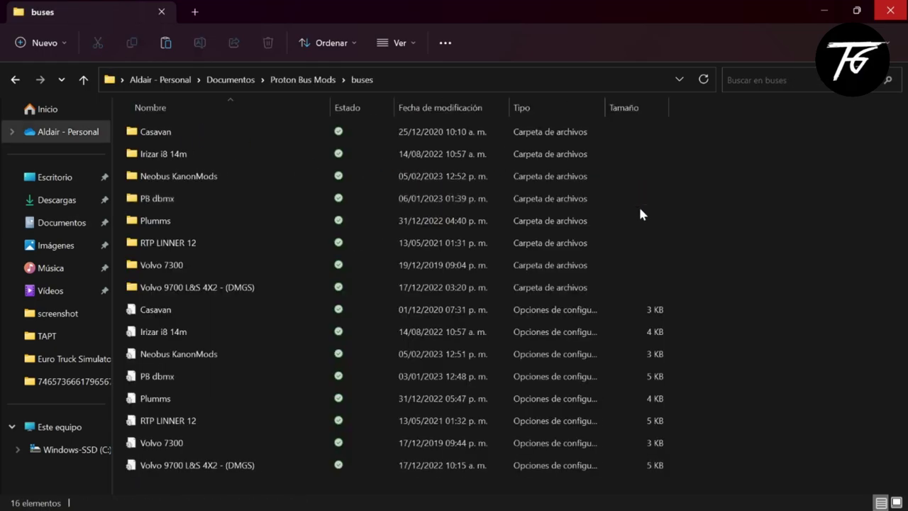
right_click(726, 240)
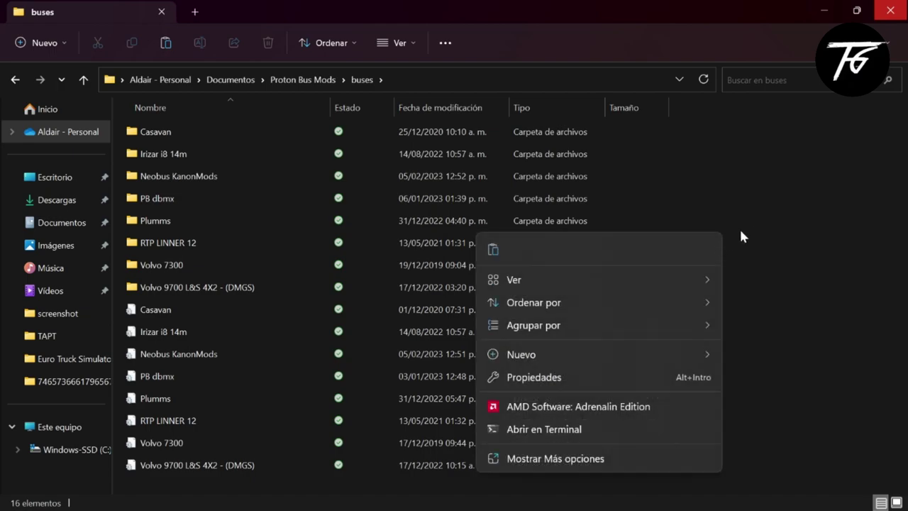
left_click(748, 231)
key("ctrl+v")
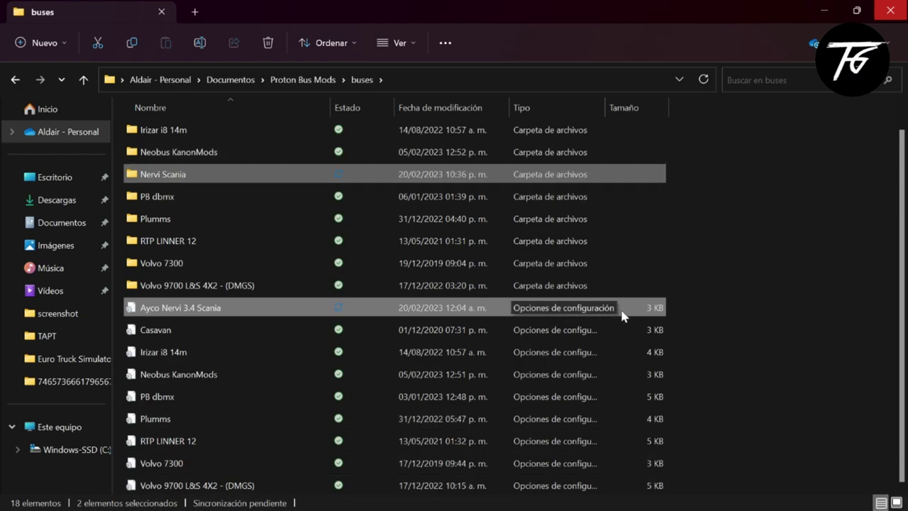
Minimize File Explorer, switch to Chrome and return to the JHR simulación channel's video list
left_click(820, 13)
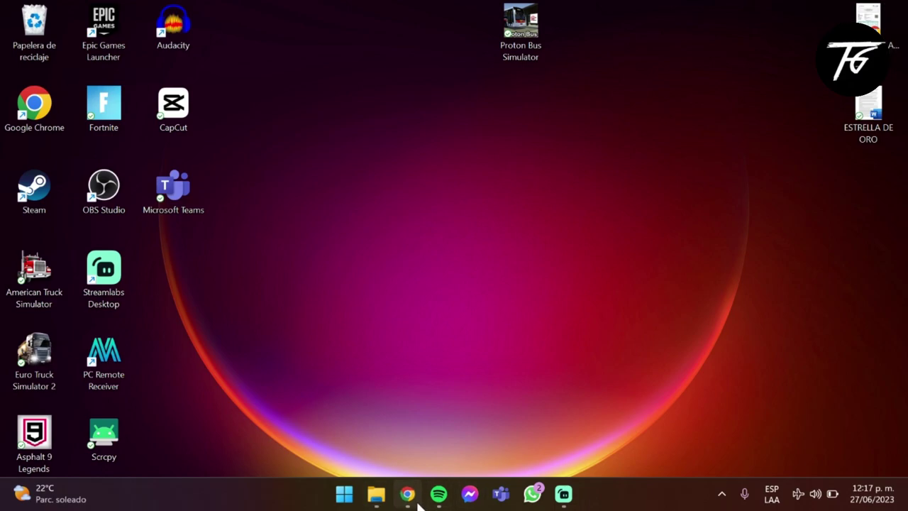
left_click(411, 498)
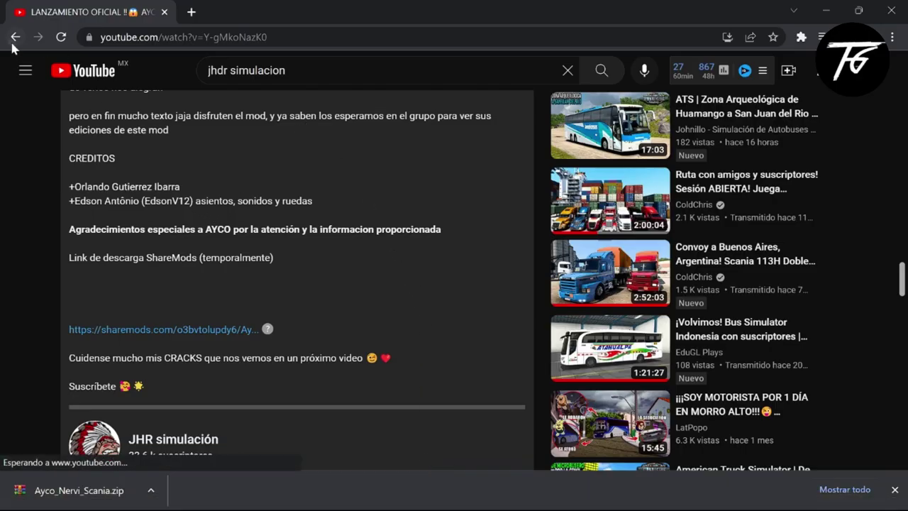
left_click(14, 38)
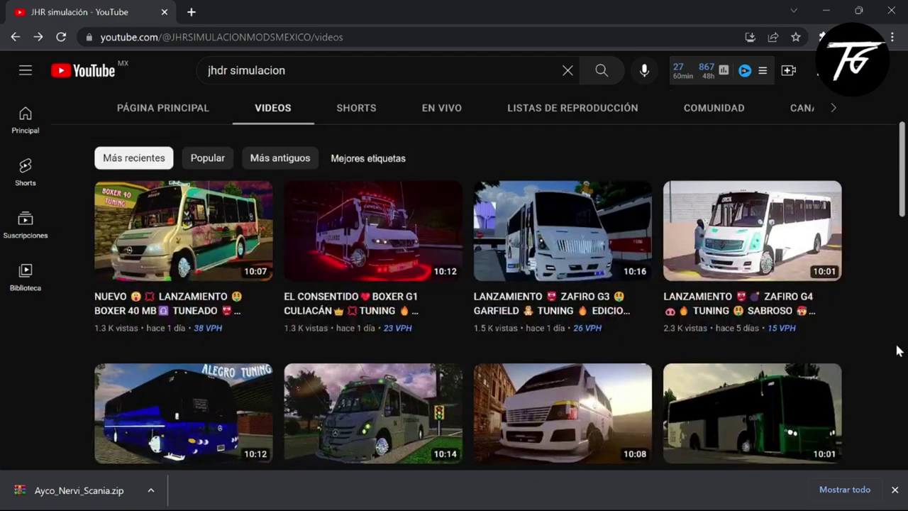
Find and open the Torino MD Mercedes Benz release video in the channel's list, and pause its playback
scroll(896, 349, "down", 7)
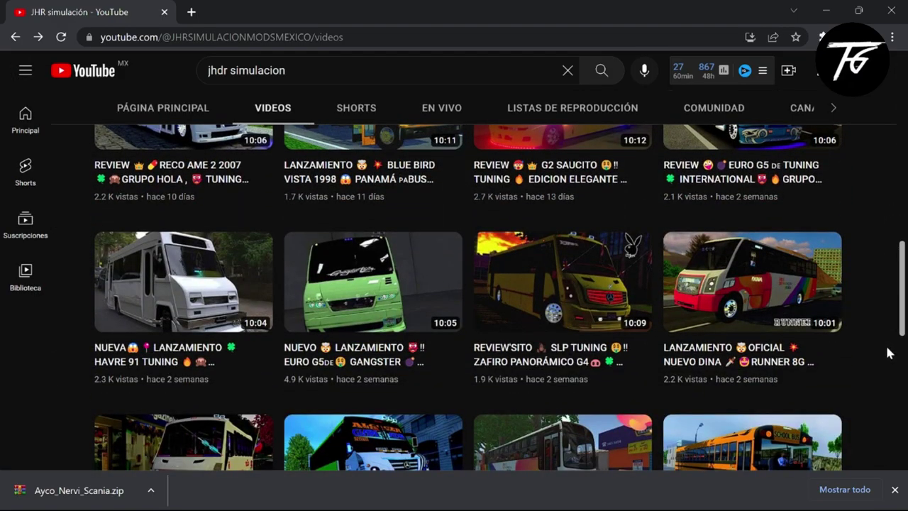
scroll(890, 352, "down", 8)
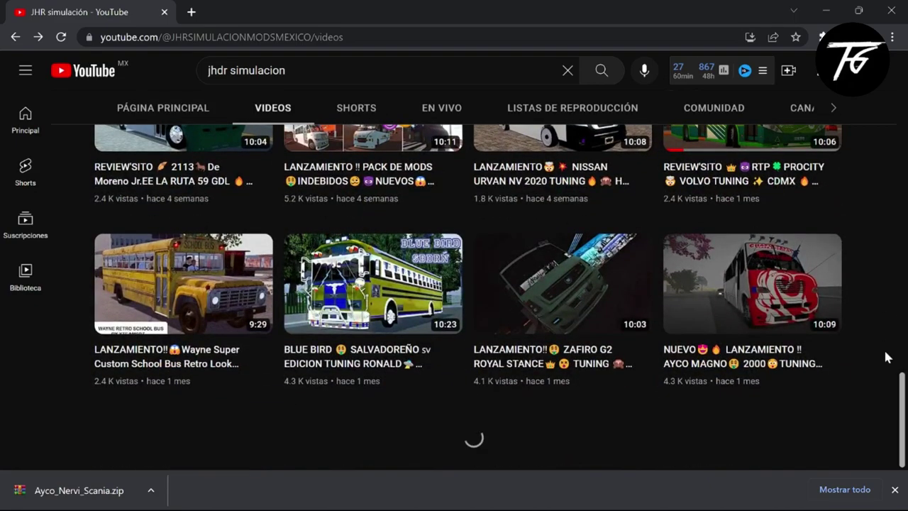
scroll(885, 359, "down", 10)
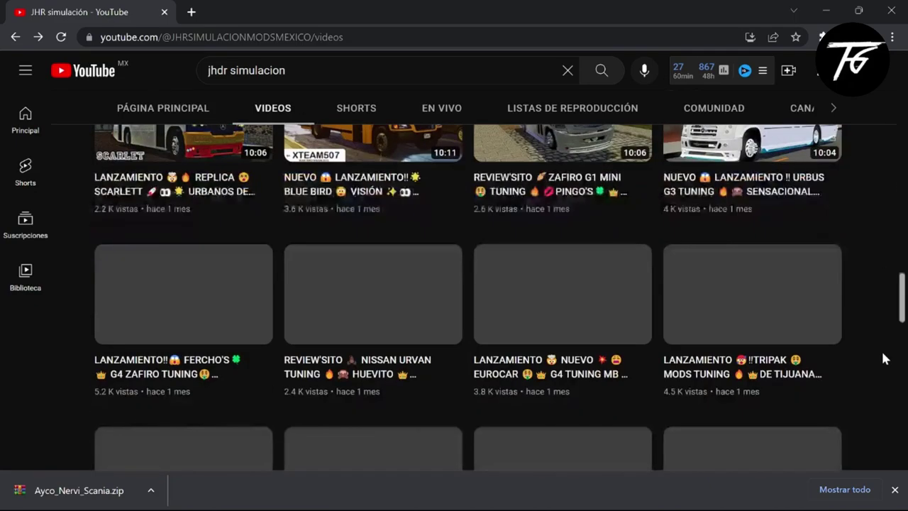
scroll(885, 359, "down", 3)
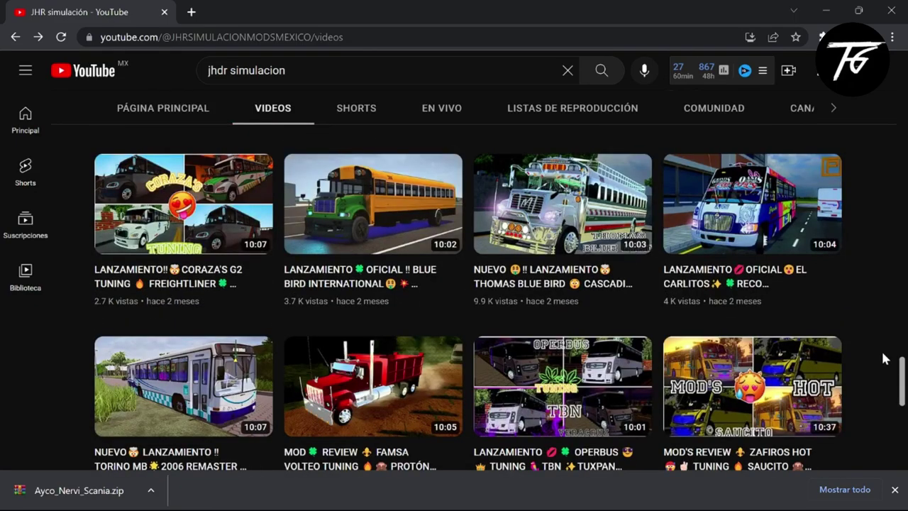
scroll(884, 359, "down", 5)
scroll(884, 359, "down", 2)
scroll(885, 359, "down", 10)
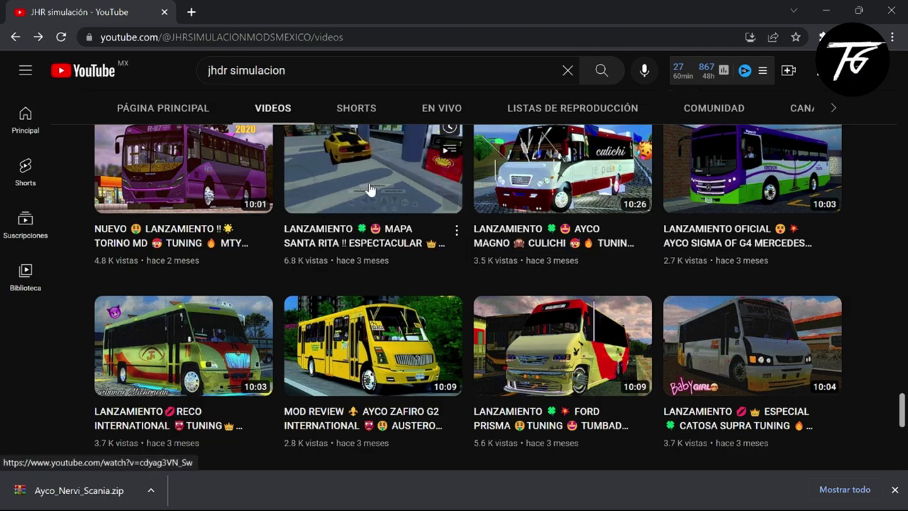
scroll(58, 367, "down", 5)
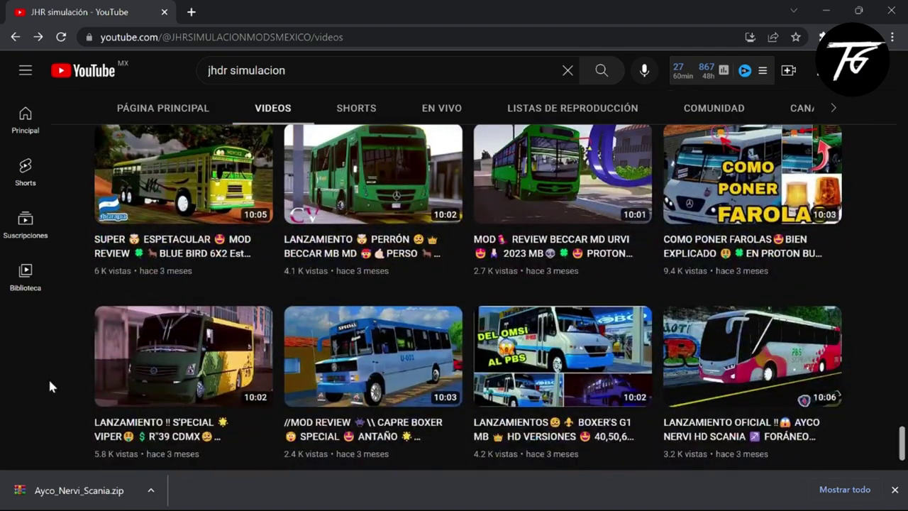
scroll(49, 386, "down", 1)
scroll(50, 387, "down", 6)
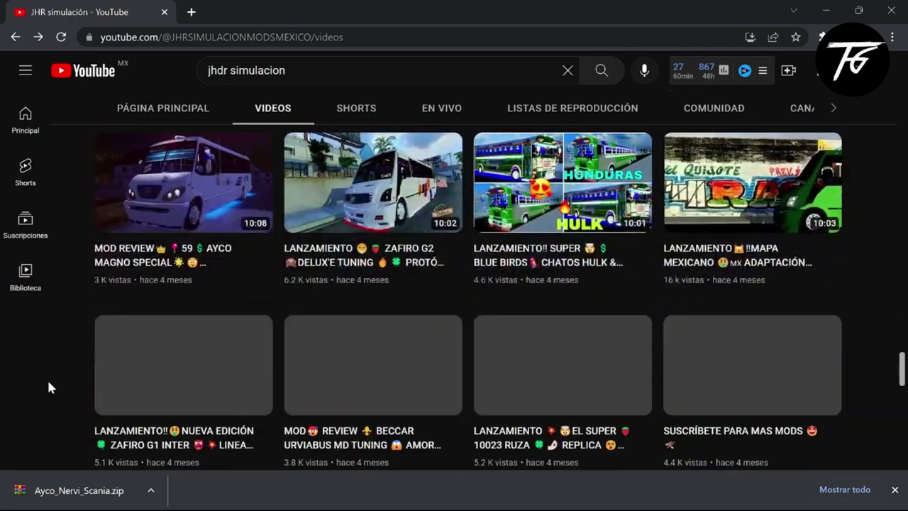
scroll(44, 397, "down", 1)
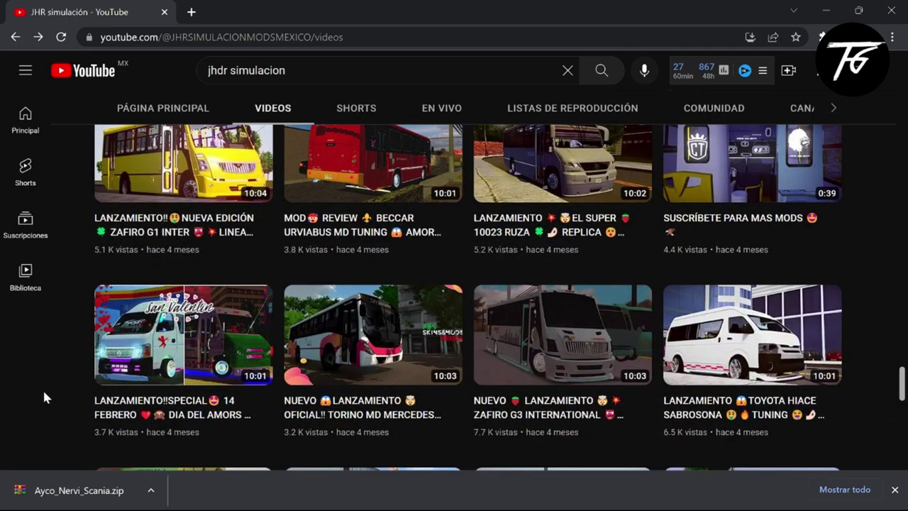
scroll(44, 397, "down", 1)
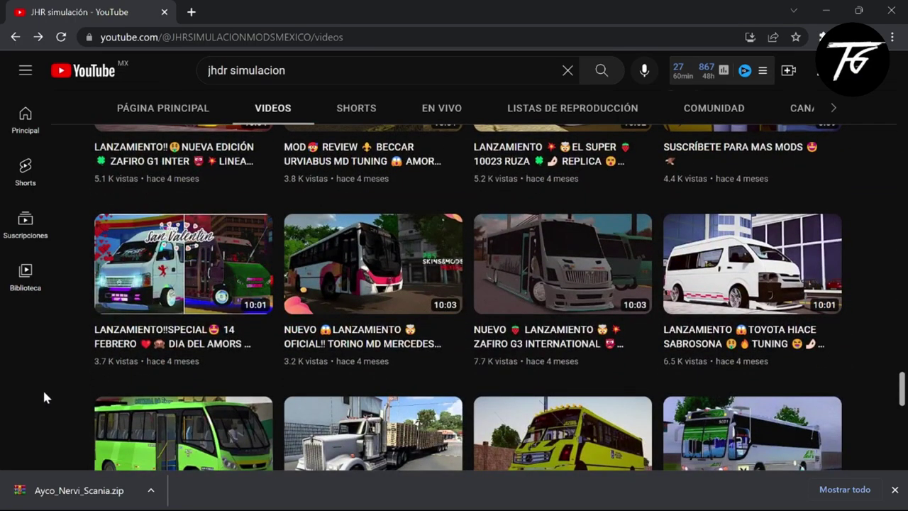
left_click(398, 262)
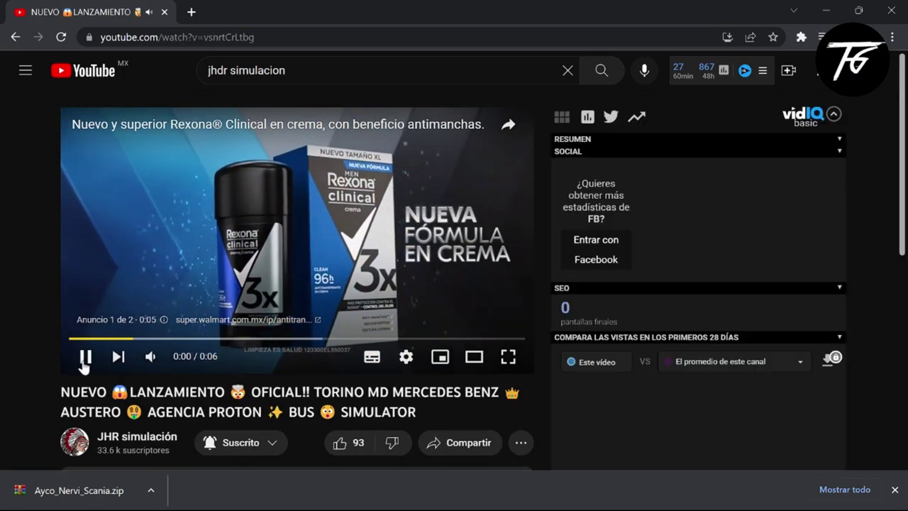
left_click(85, 357)
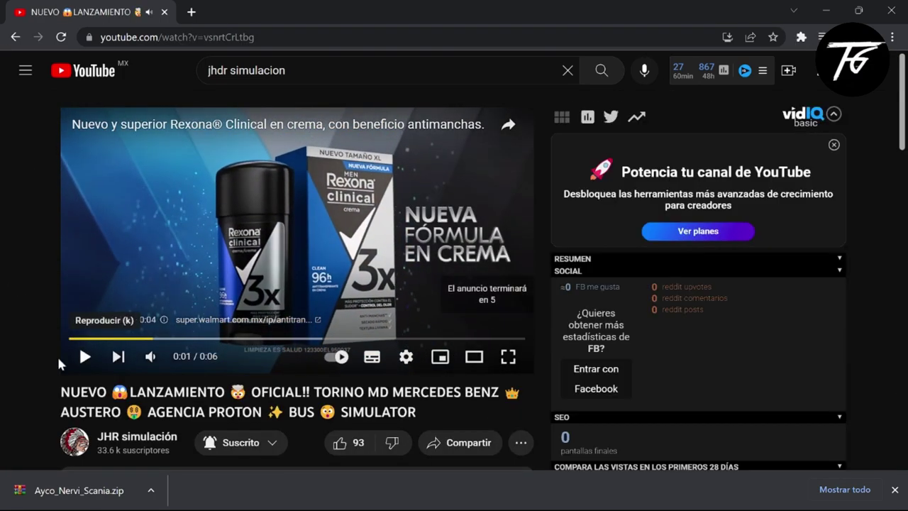
Expand the Torino MD Mercedes Benz video's description and open its ShareMods link for Torino_MD_Mercedes_Benz.zip
scroll(50, 358, "down", 3)
left_click(130, 313)
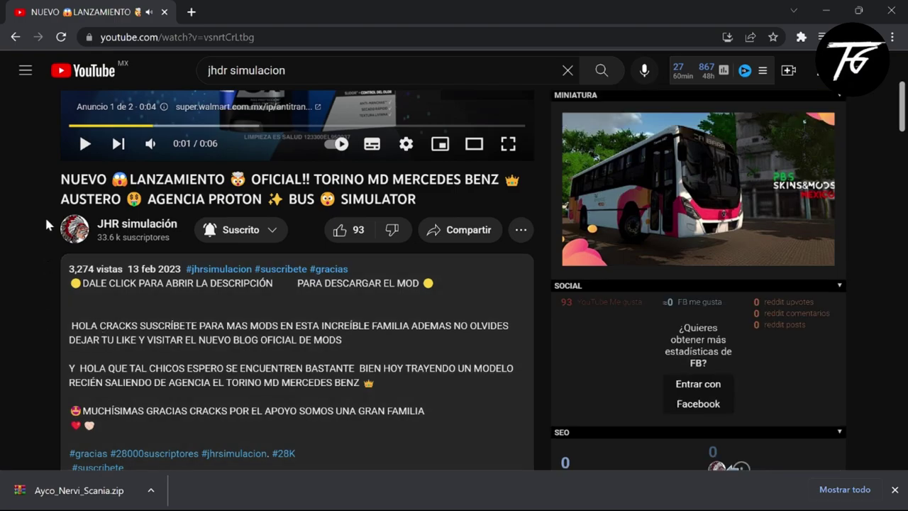
scroll(8, 312, "down", 15)
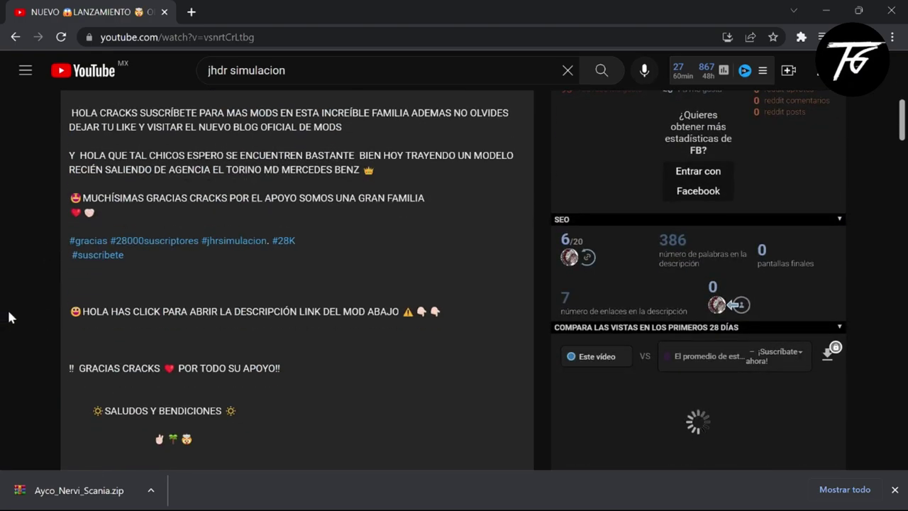
scroll(41, 307, "down", 8)
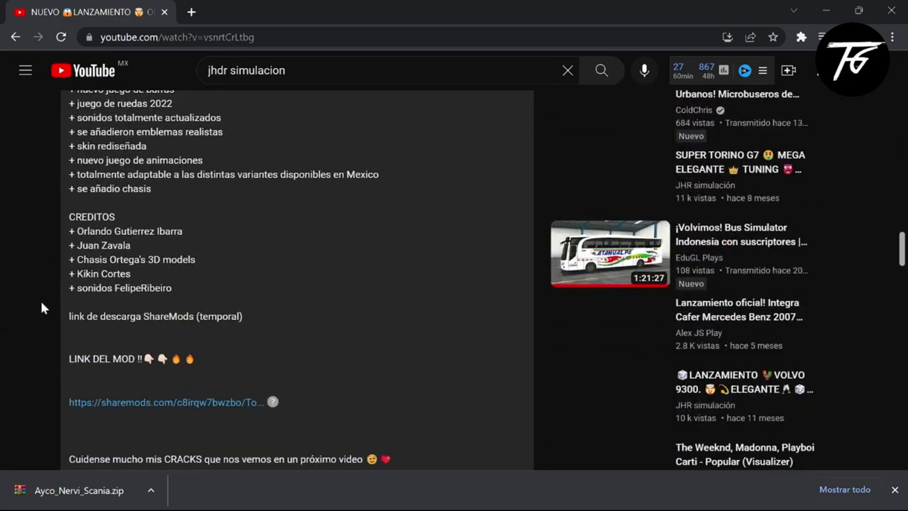
left_click(155, 261)
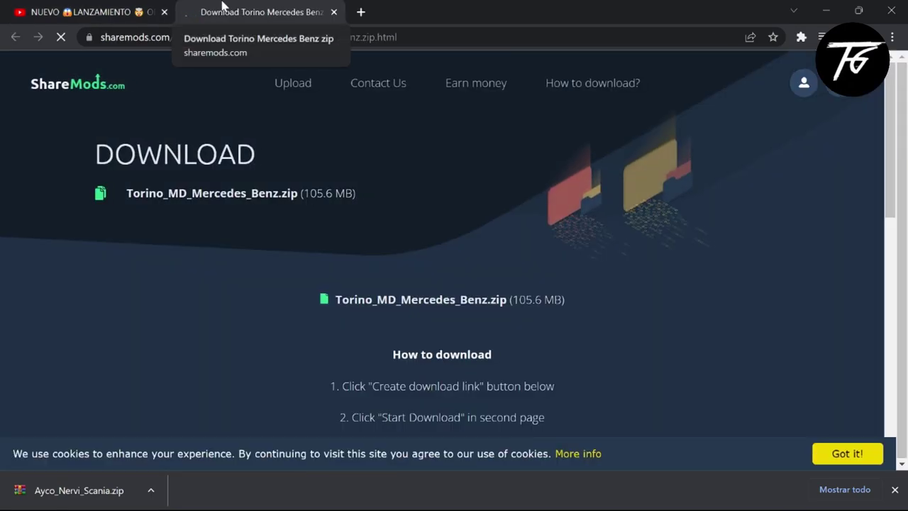
scroll(593, 216, "down", 3)
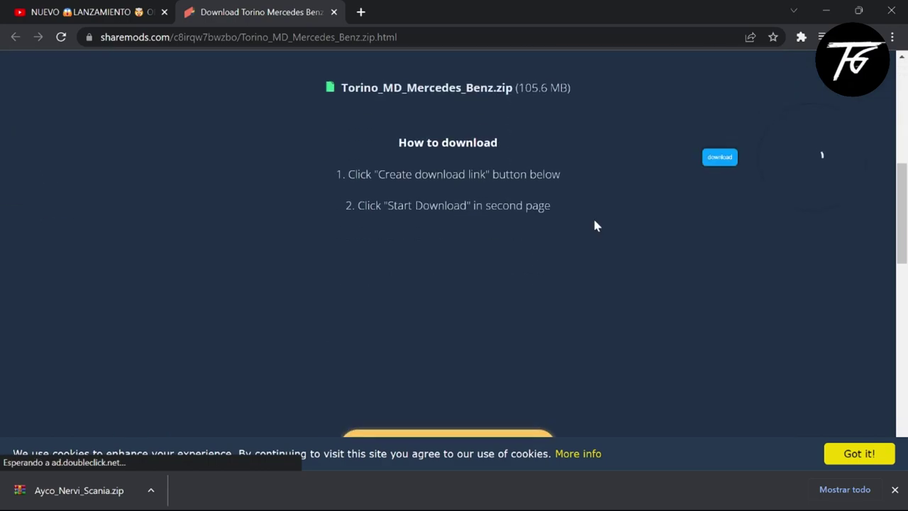
Create the ShareMods download link for Torino_MD_Mercedes_Benz.zip and close the advertising tab
scroll(546, 131, "down", 4)
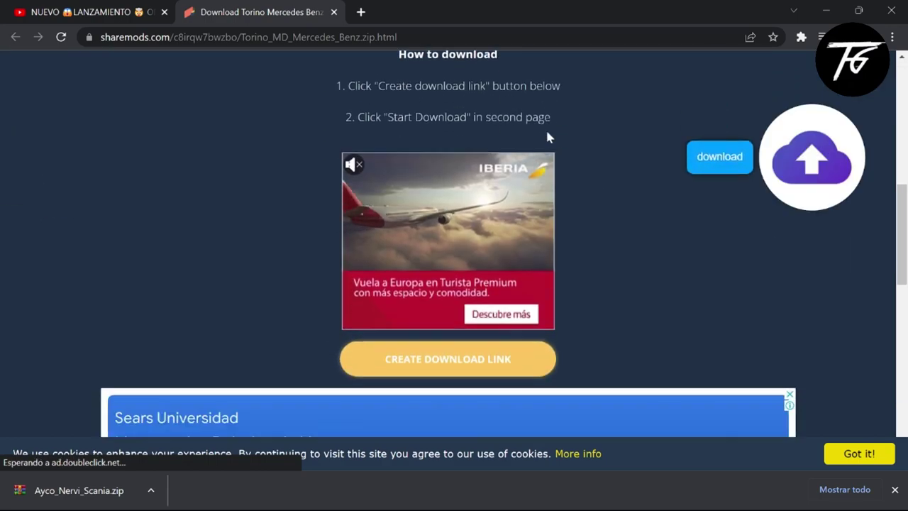
left_click(459, 156)
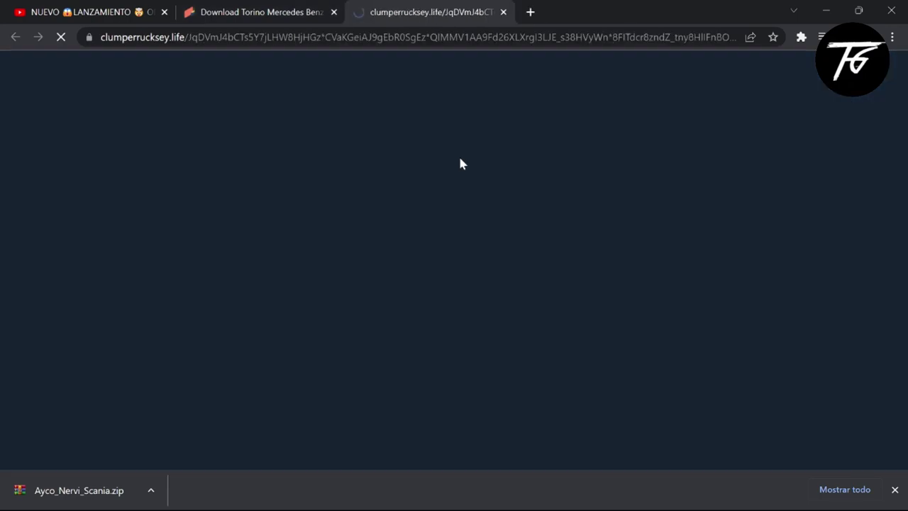
left_click(504, 12)
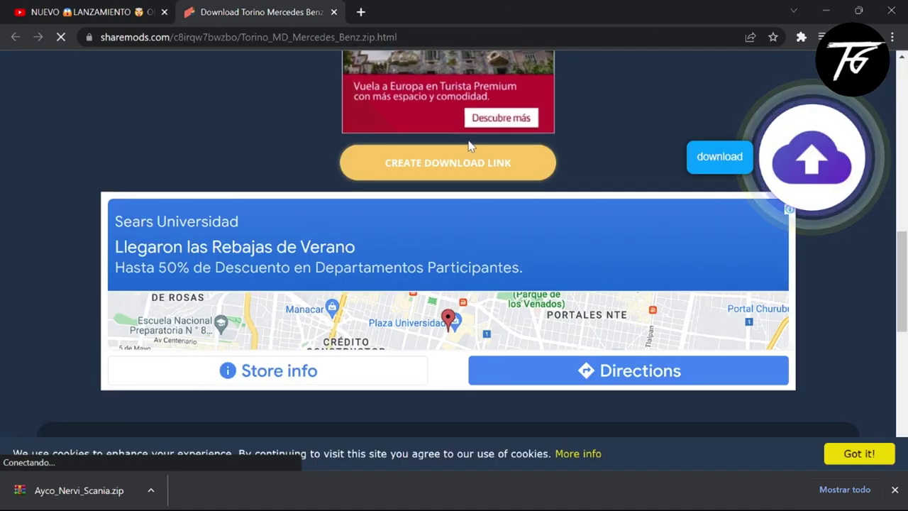
left_click(448, 170)
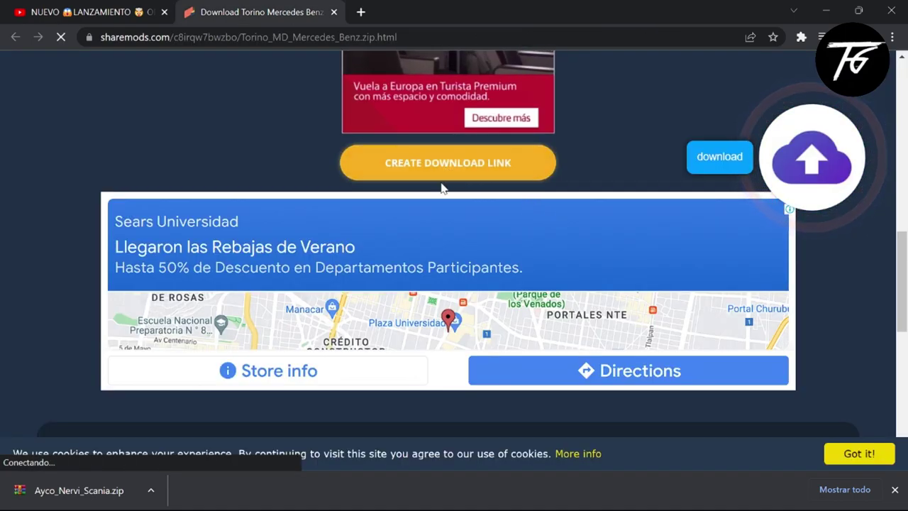
scroll(584, 166, "up", 2)
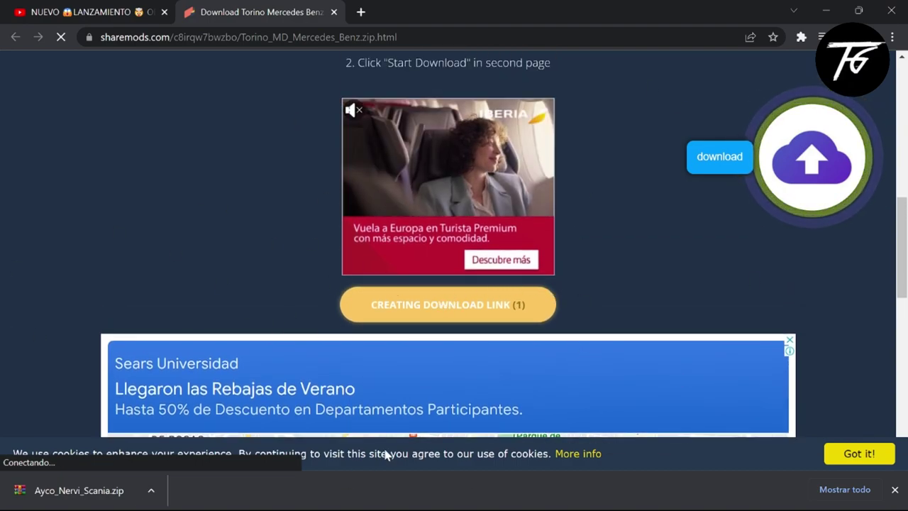
left_click(456, 307)
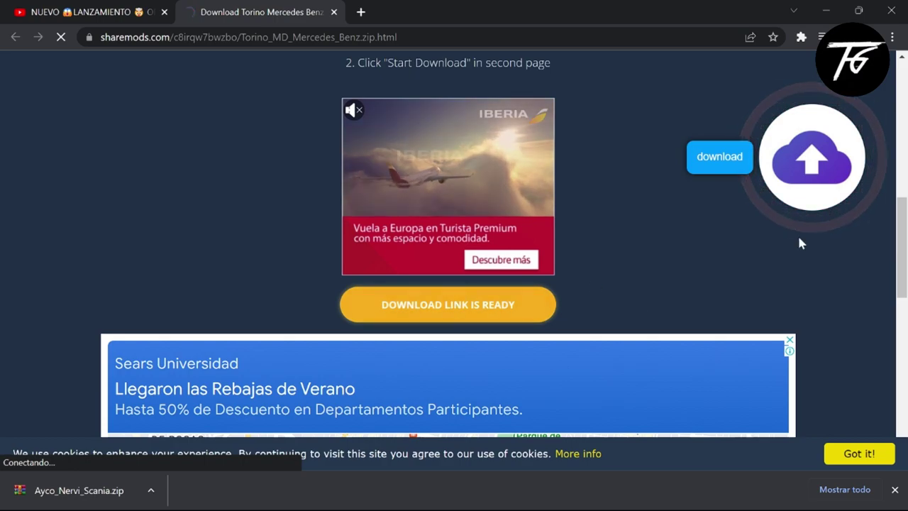
Start the Torino_MD_Mercedes_Benz.zip download and close the ShareMods tab
scroll(652, 274, "down", 5)
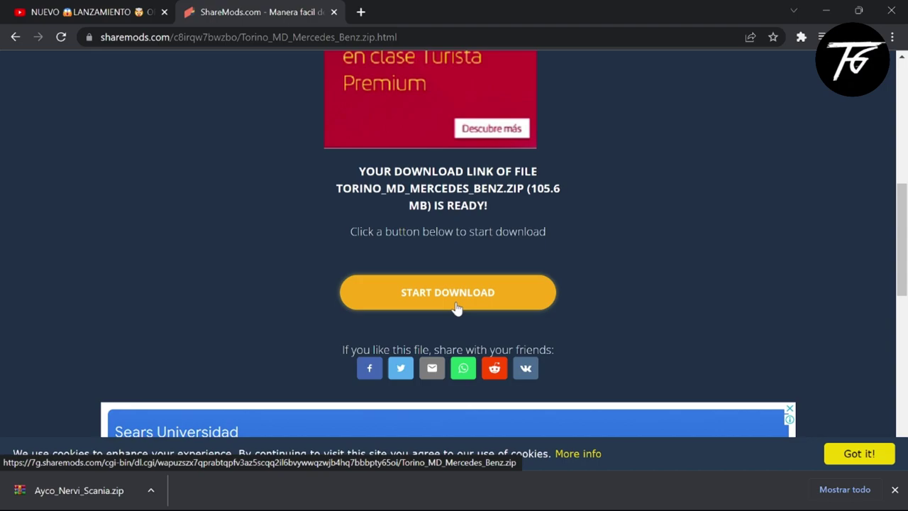
left_click(456, 306)
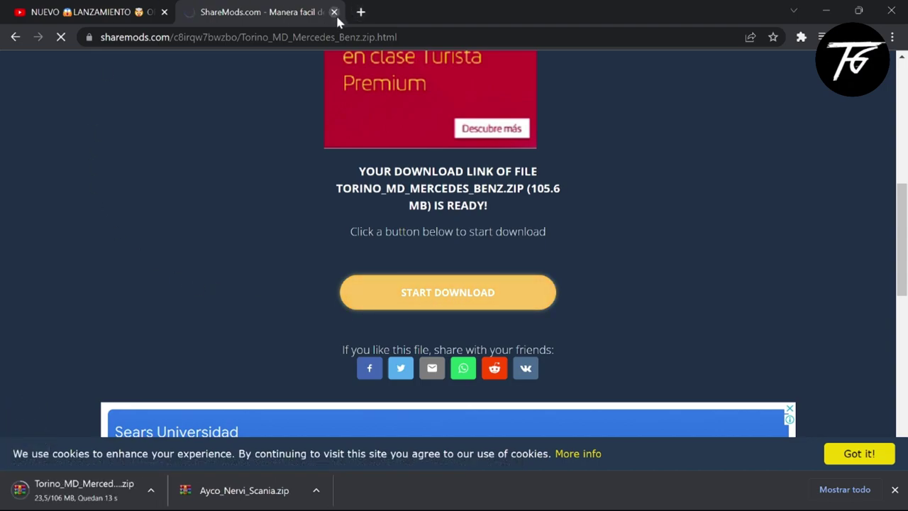
left_click(335, 12)
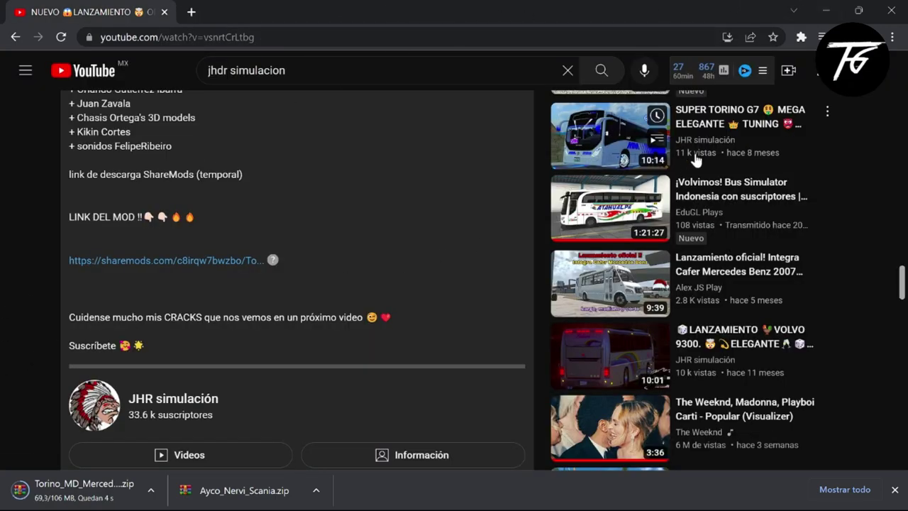
scroll(0, 345, "up", 10)
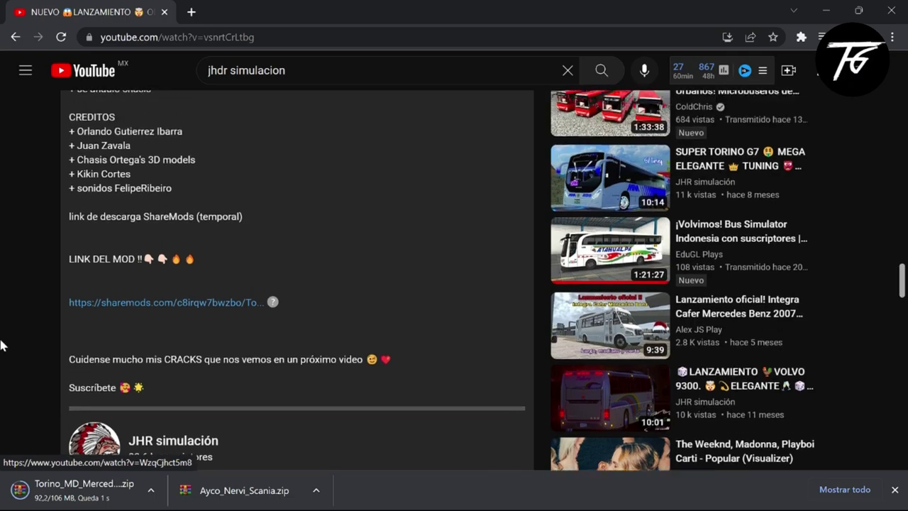
scroll(0, 345, "up", 1)
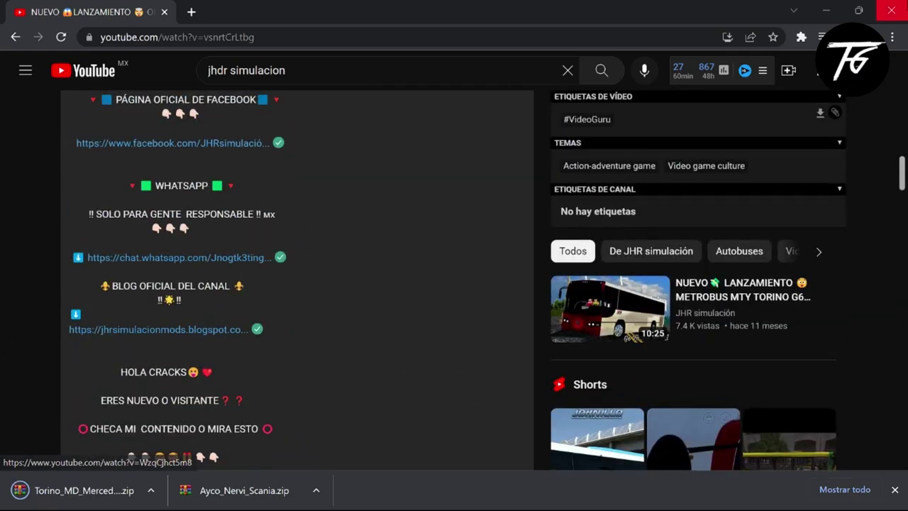
Minimize Chrome, switch to File Explorer and select the Torino_MD_Mercedes_Benz archive in Descargas
left_click(825, 10)
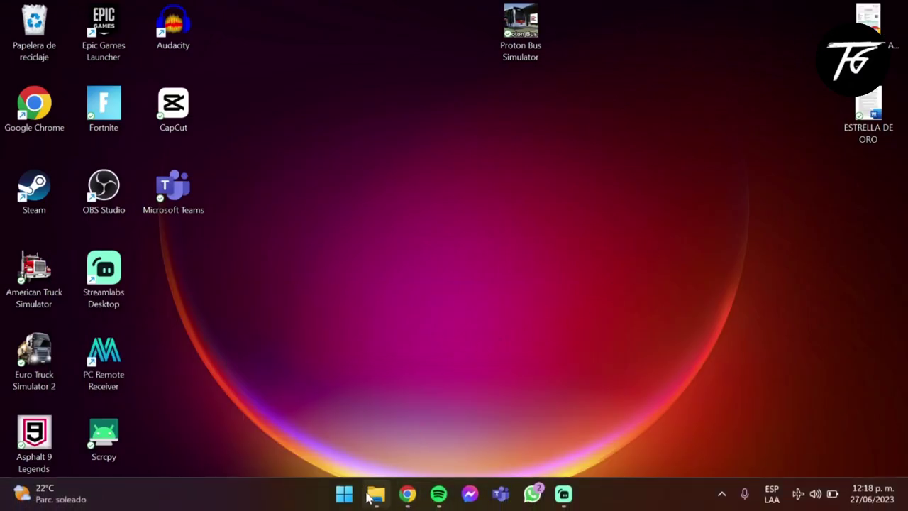
left_click(374, 494)
left_click(56, 200)
left_click(208, 147)
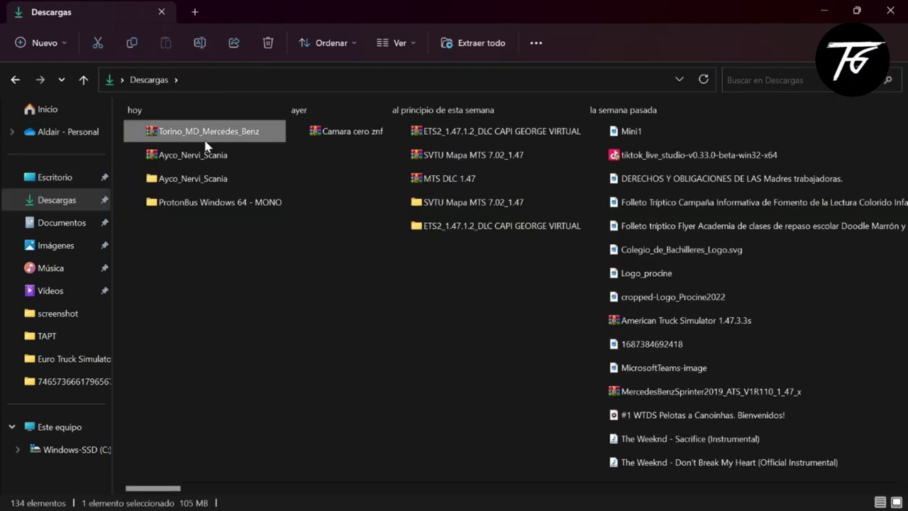
Extract the Torino_MD_Mercedes_Benz archive with WinRAR into a folder of the same name in Descargas, and close WinRAR
right_click(223, 141)
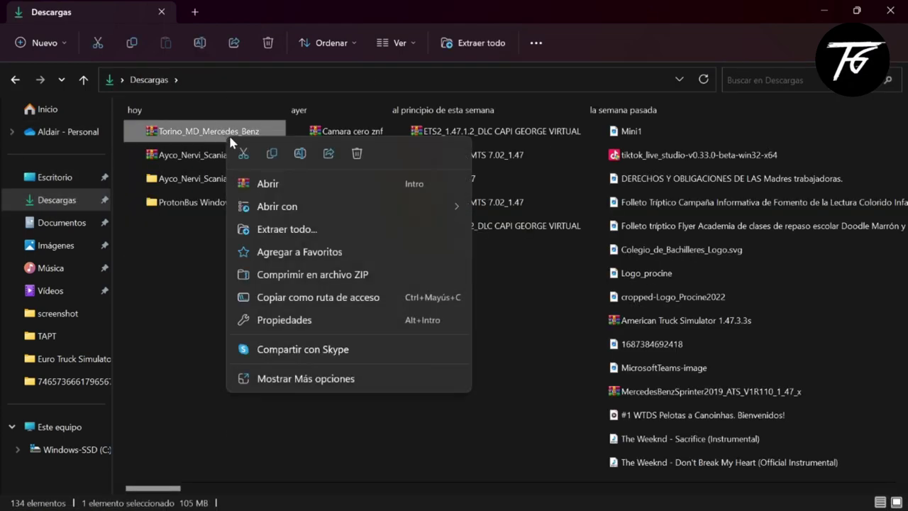
left_click(269, 183)
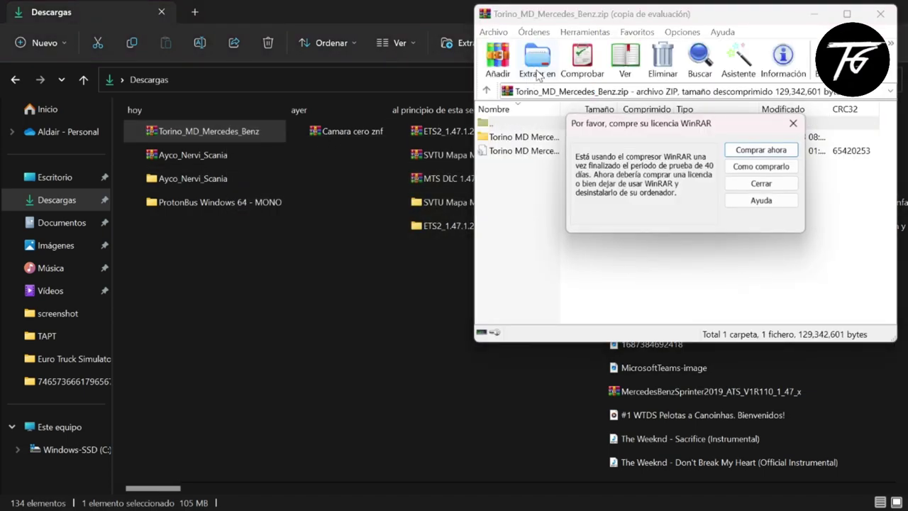
left_click(804, 136)
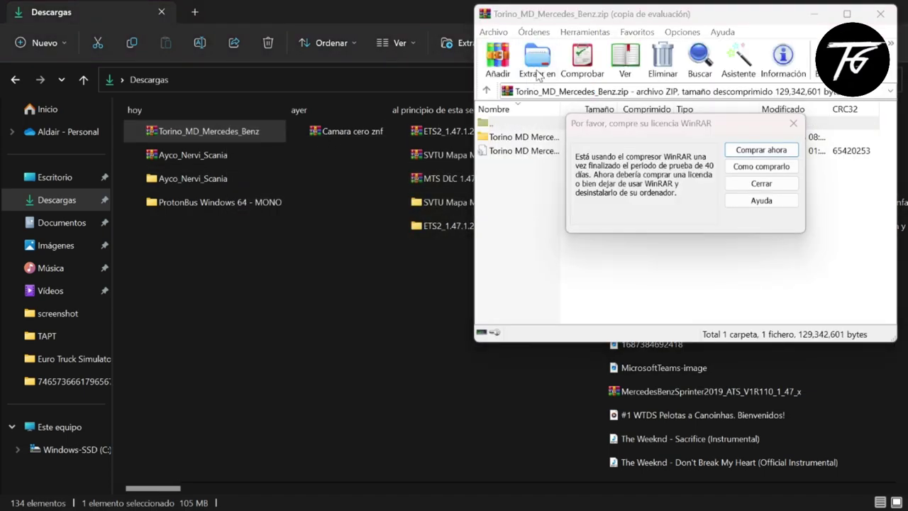
left_click(793, 122)
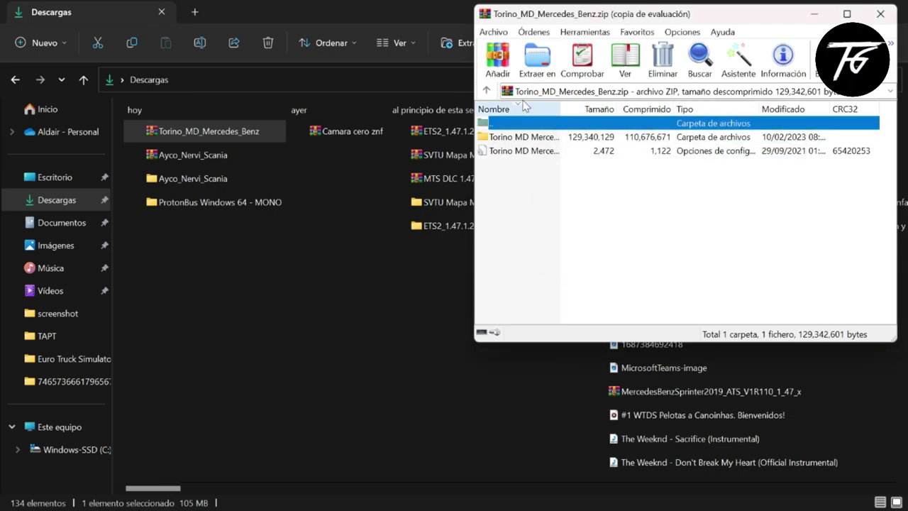
left_click(537, 60)
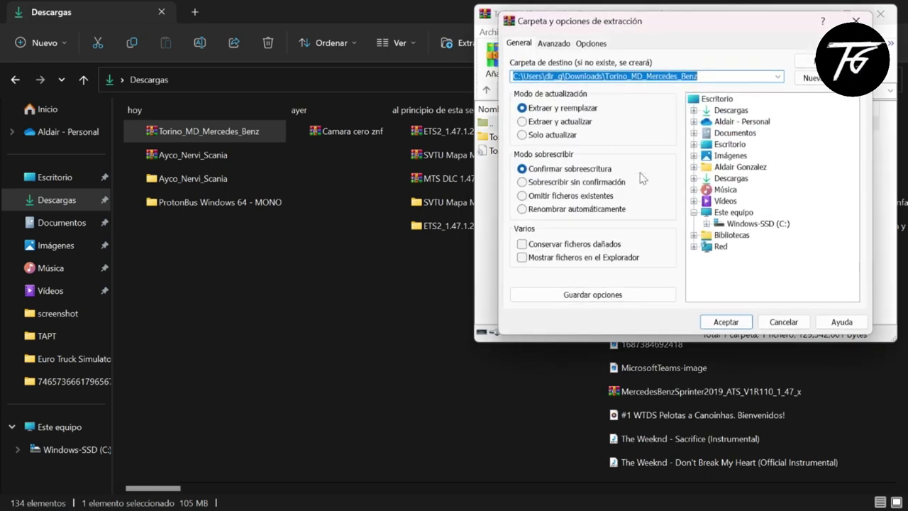
left_click(735, 324)
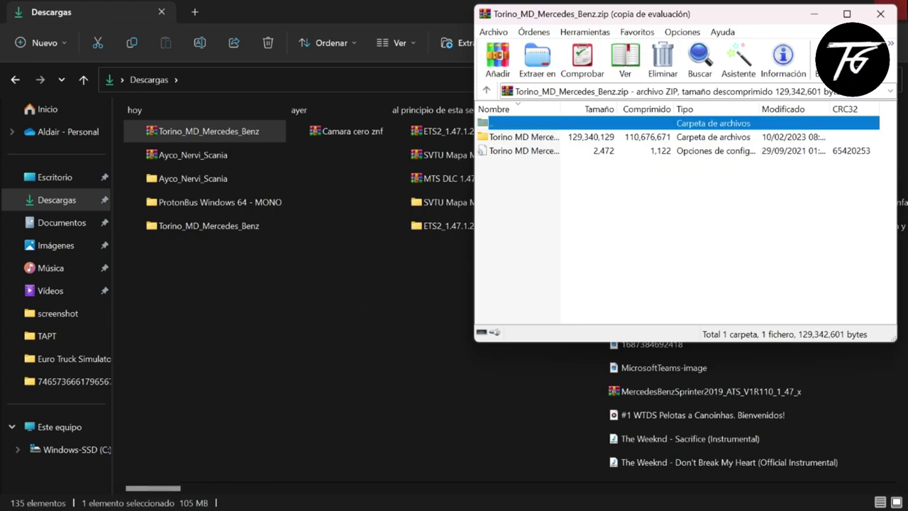
left_click(874, 19)
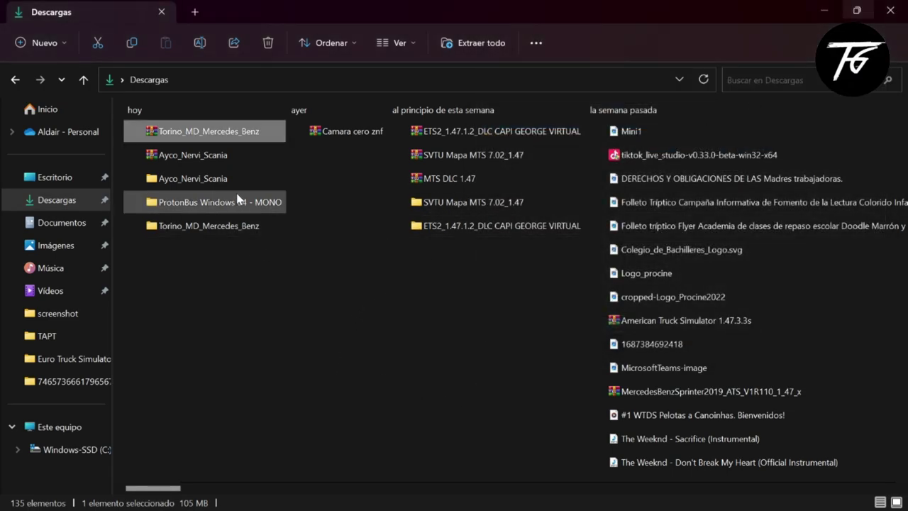
Move the Torino MD Mercedes Benz folder and configuration file from the extracted folder to Documentos > Proton Bus Mods > buses
double_click(246, 224)
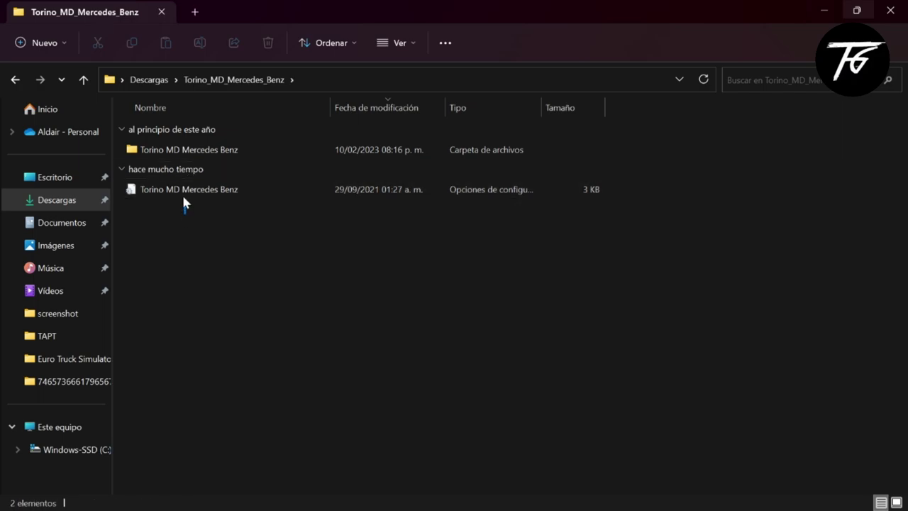
left_click_drag(184, 212, 183, 158)
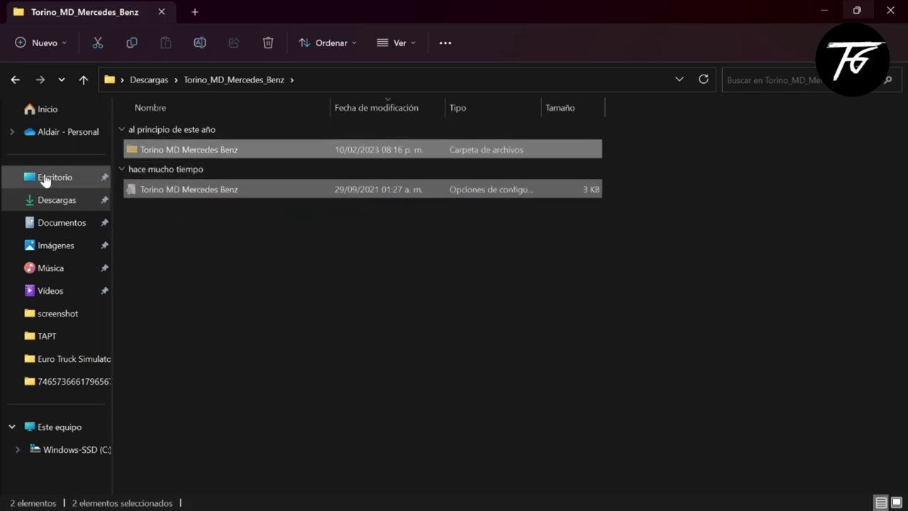
left_click(63, 226)
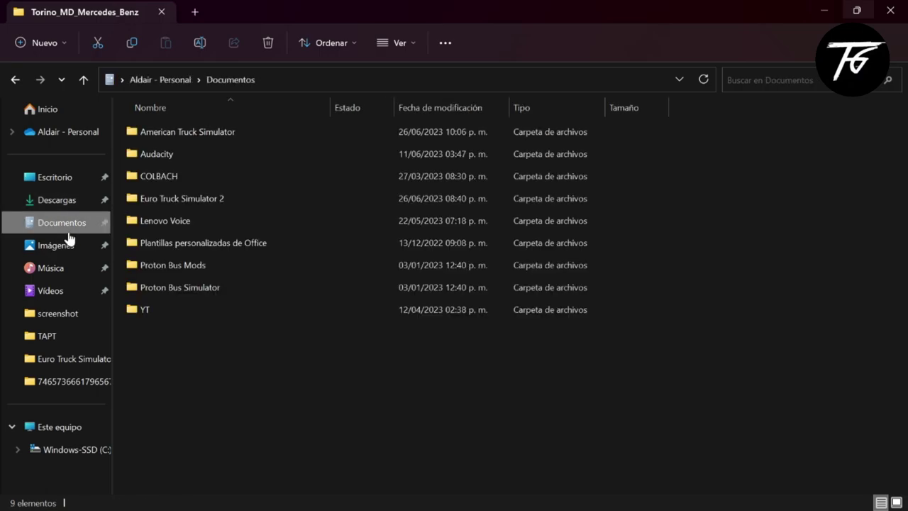
double_click(249, 266)
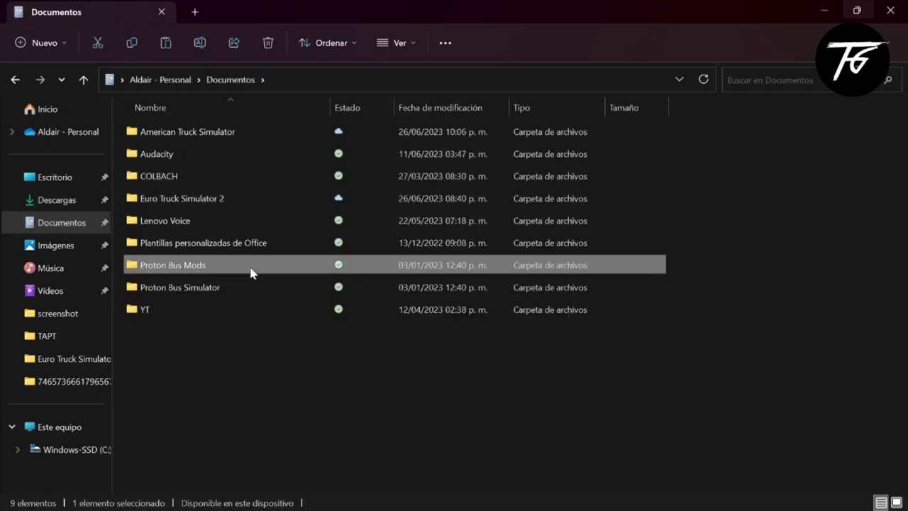
double_click(177, 133)
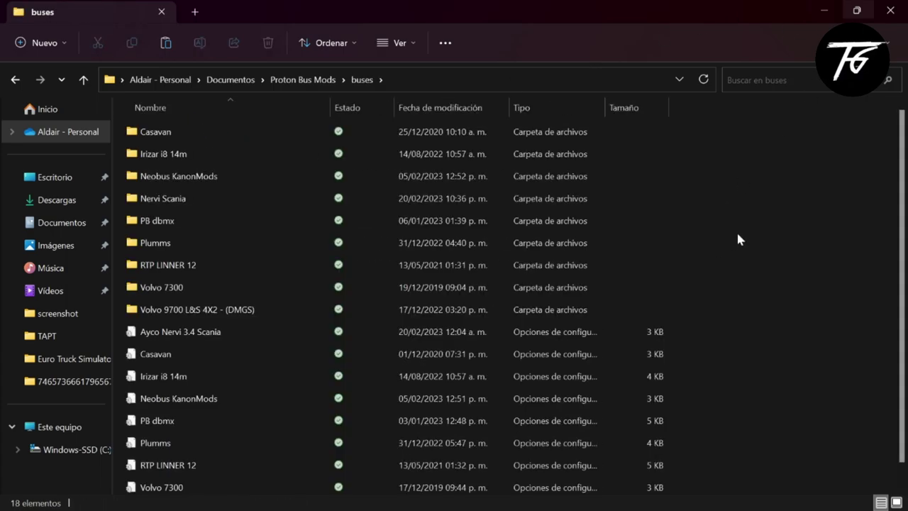
key("ctrl+v")
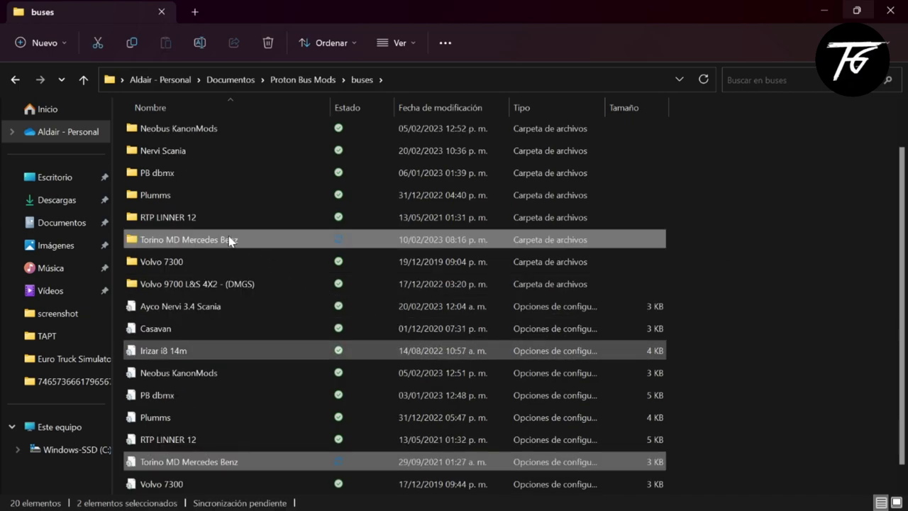
scroll(255, 243, "down", 1)
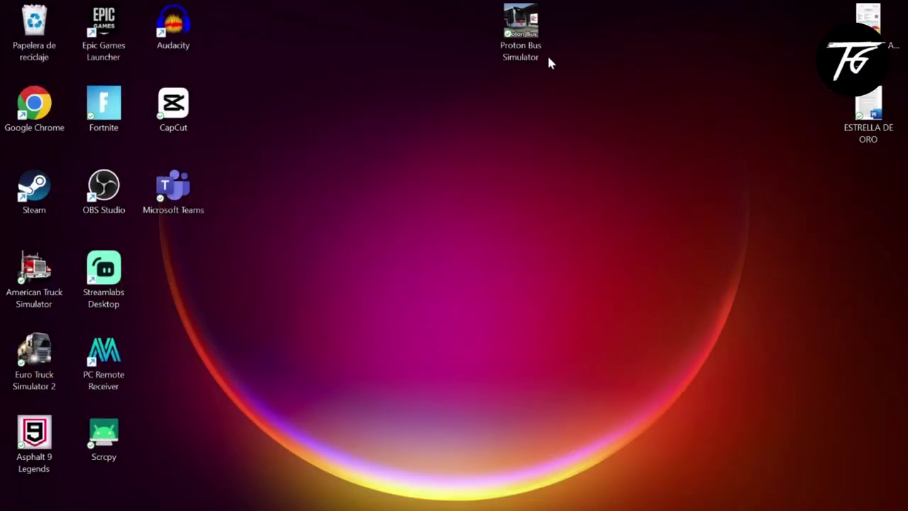
Launch Proton Bus Simulator from the desktop and start it with the existing graphics configuration
left_click_drag(542, 53, 505, 225)
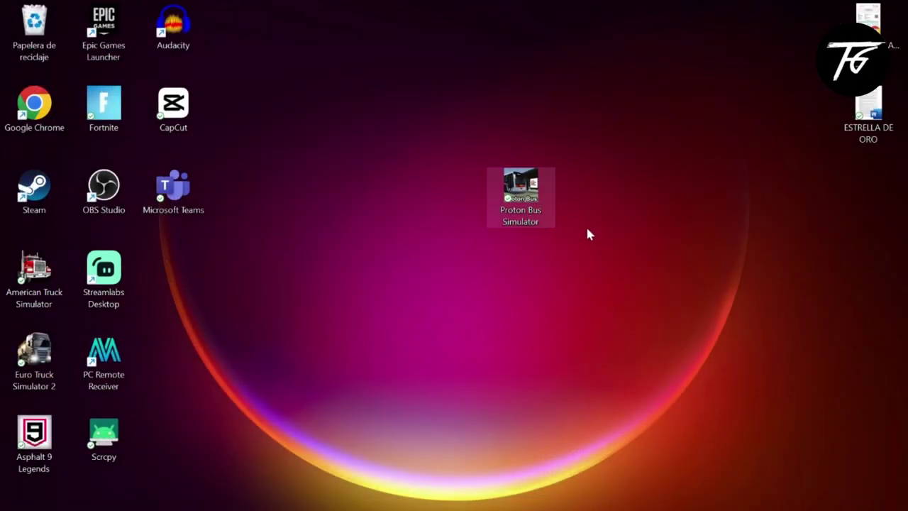
key("F2")
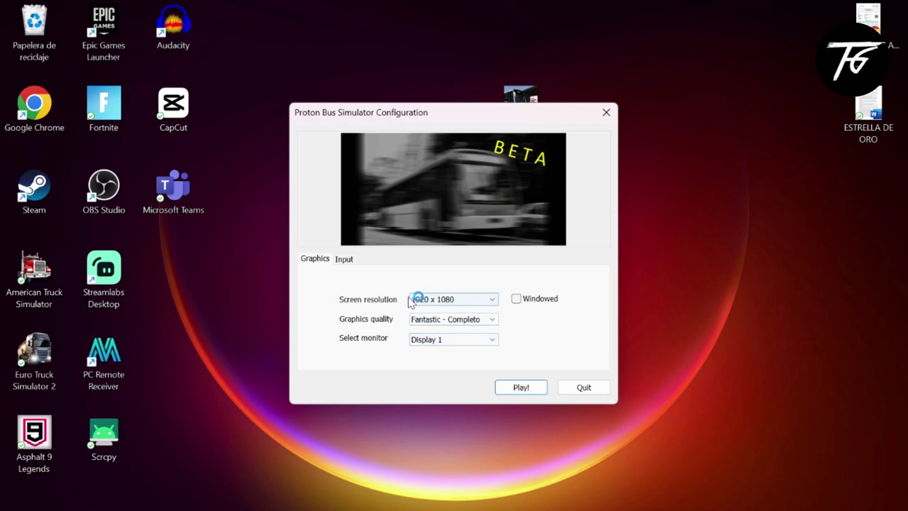
left_click(533, 388)
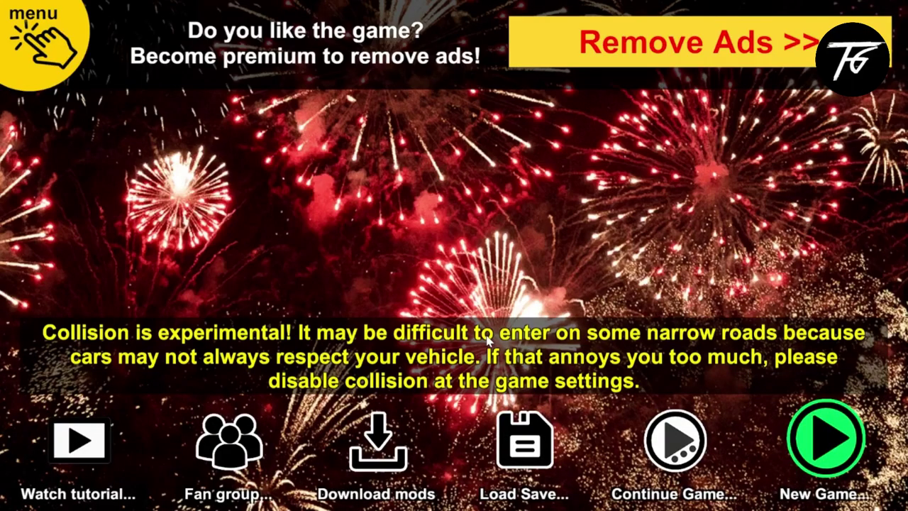
Start a new game and continue past the beta notices to the vehicle selection
left_click(842, 441)
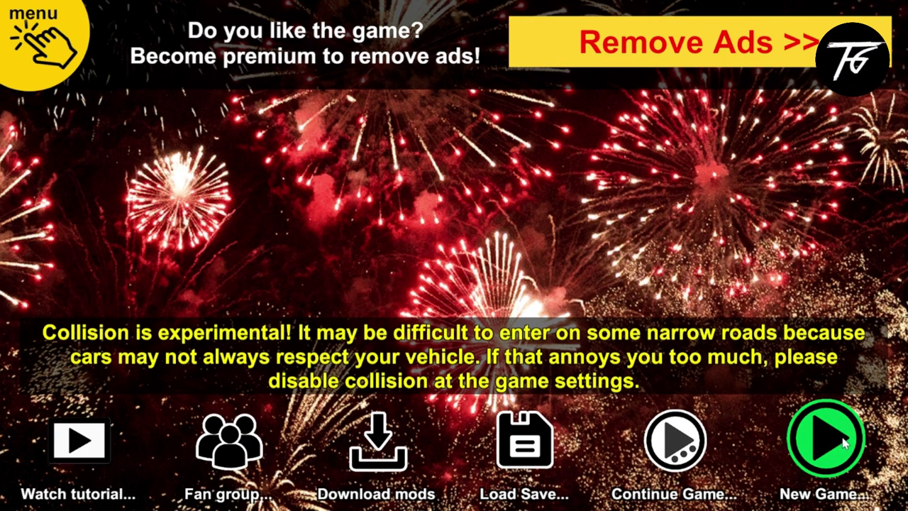
scroll(835, 220, "down", 10)
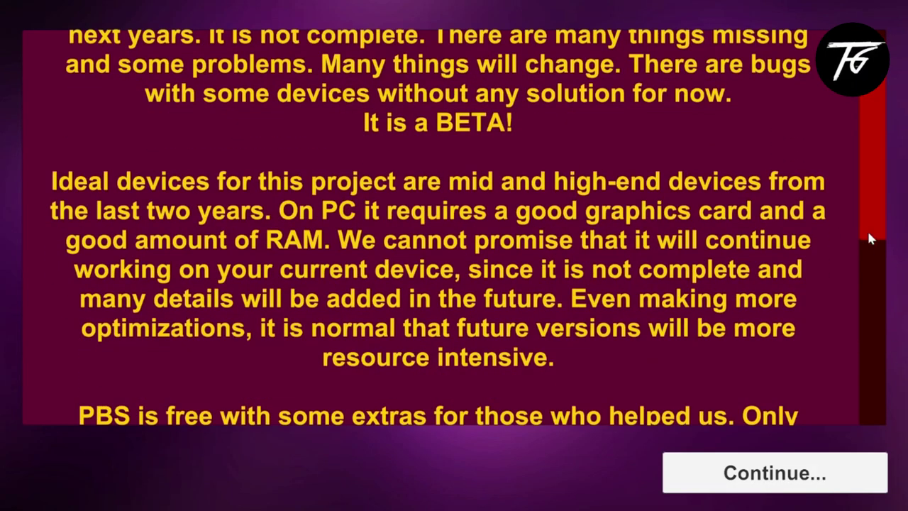
left_click(804, 471)
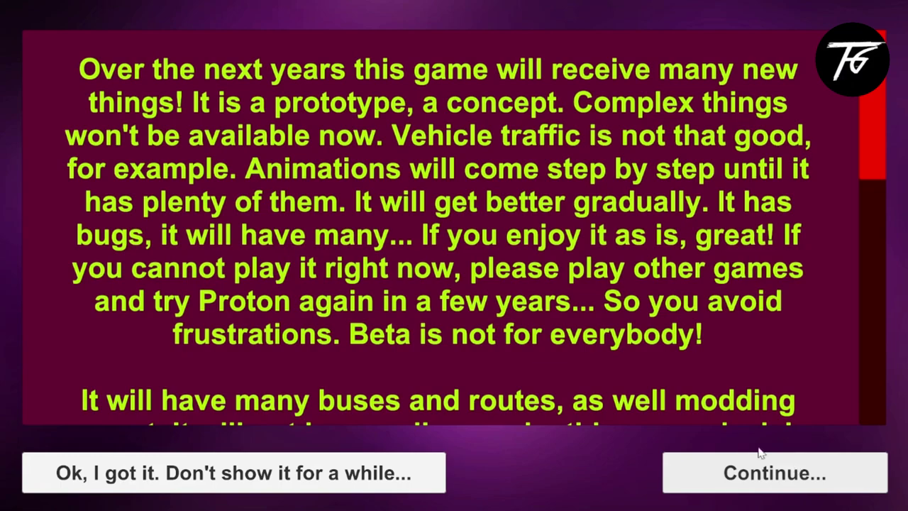
left_click(726, 479)
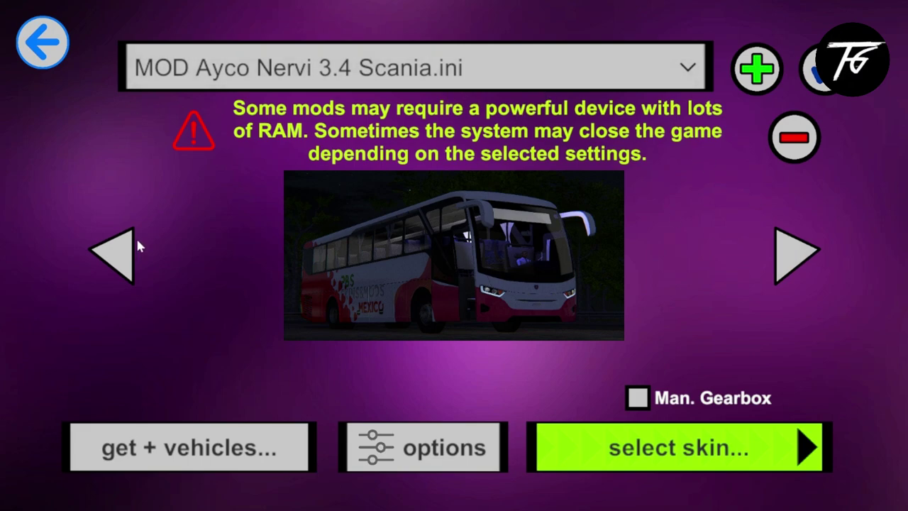
Browse the available vehicles and choose MOD Torino MD Mercedes Benz.ini to preview the installed bus
left_click(117, 256)
left_click(783, 254)
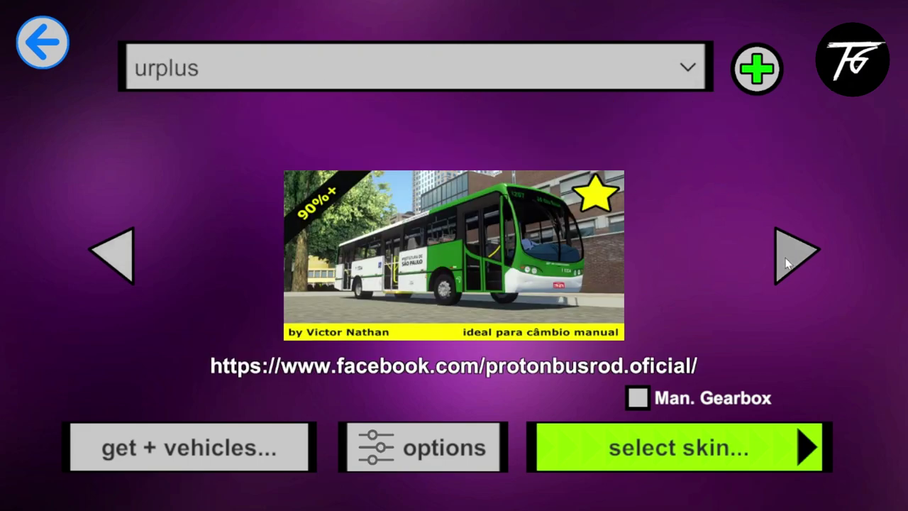
left_click(787, 261)
left_click(787, 261)
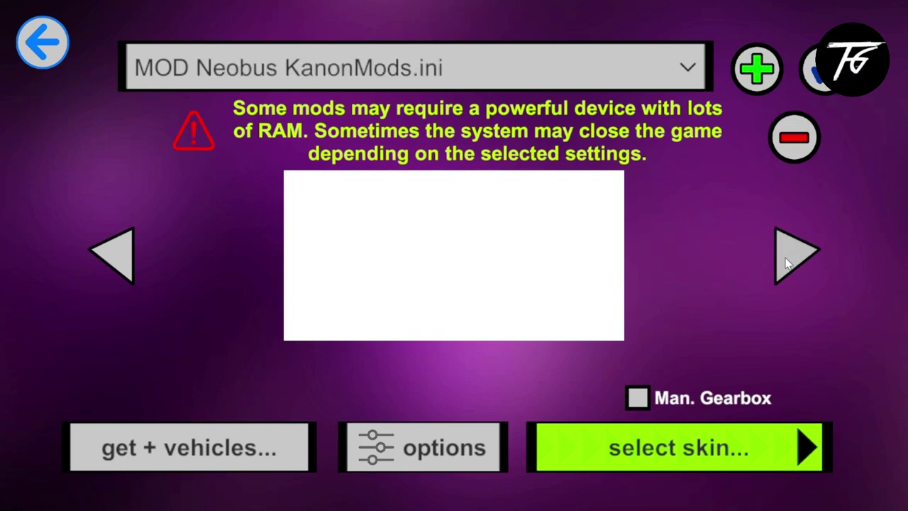
left_click(784, 259)
left_click(575, 53)
left_click_drag(696, 155, 661, 316)
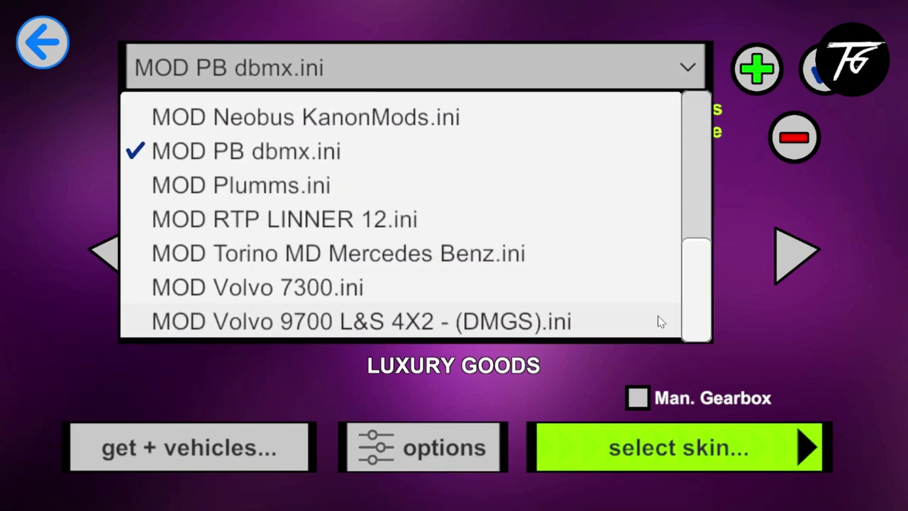
left_click(464, 254)
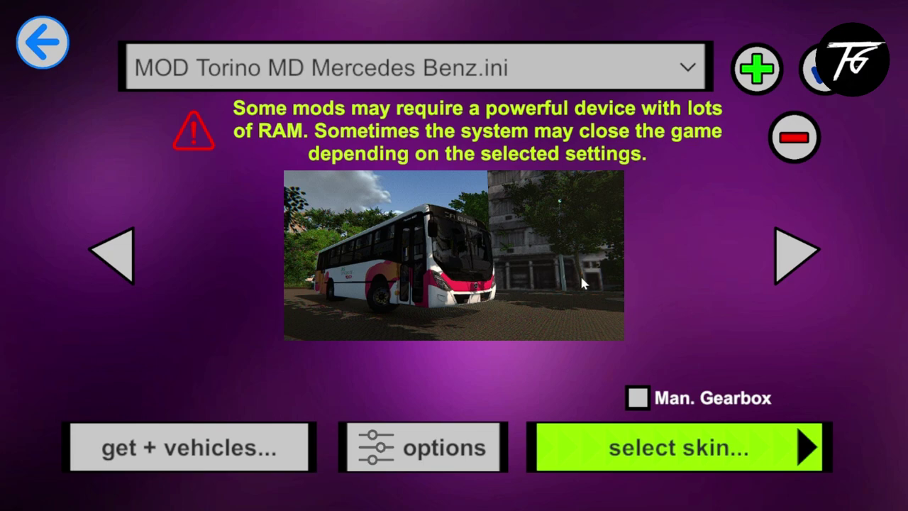
Choose MOD Ayco Nervi 3.4 Scania.ini as the vehicle from the list
left_click(510, 79)
left_click_drag(693, 160, 701, 254)
left_click(556, 186)
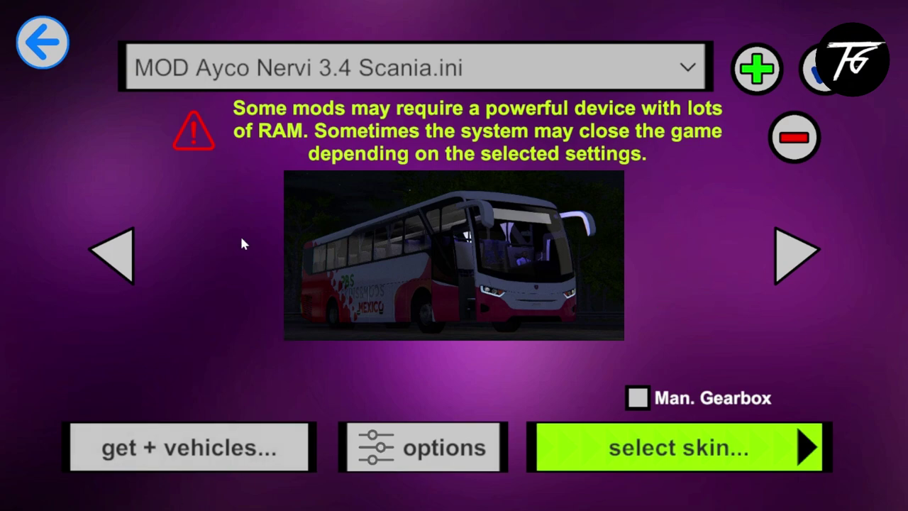
Proceed to the skin selection for the Ayco Nervi Scania and browse its skins, ending on pbsmx.txt
left_click(594, 435)
left_click(114, 259)
left_click(786, 259)
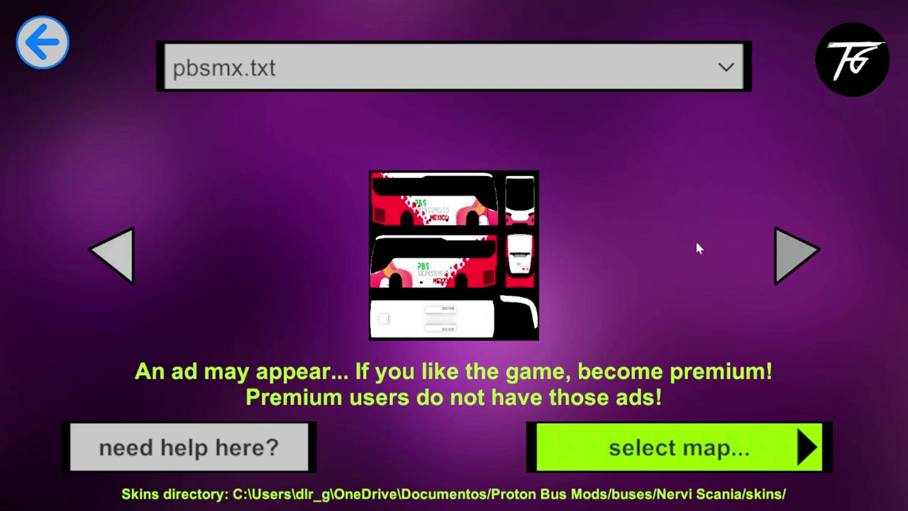